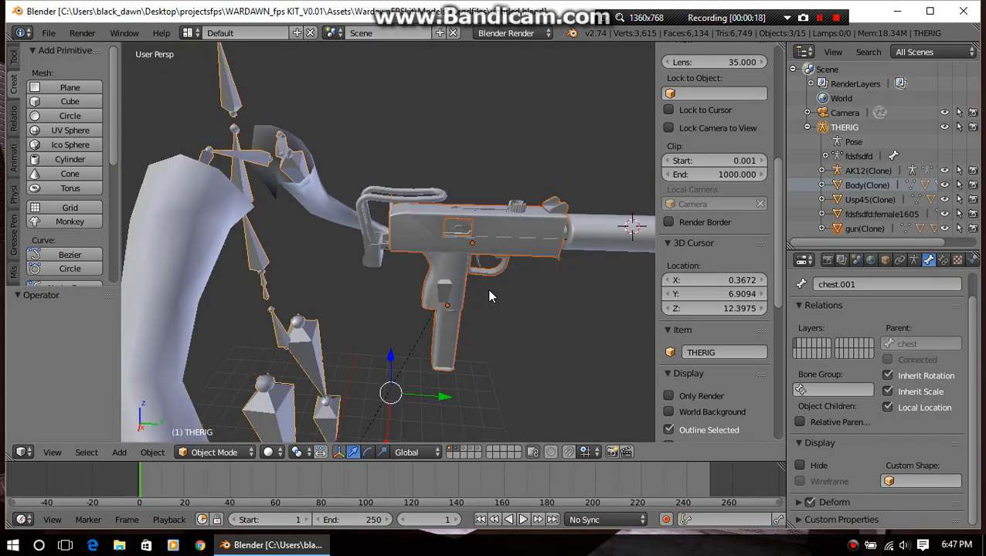
Try to raise the gun(Clone) body about 1.148 along the global Z axis and undo the move
scroll(506, 302, "up", 2)
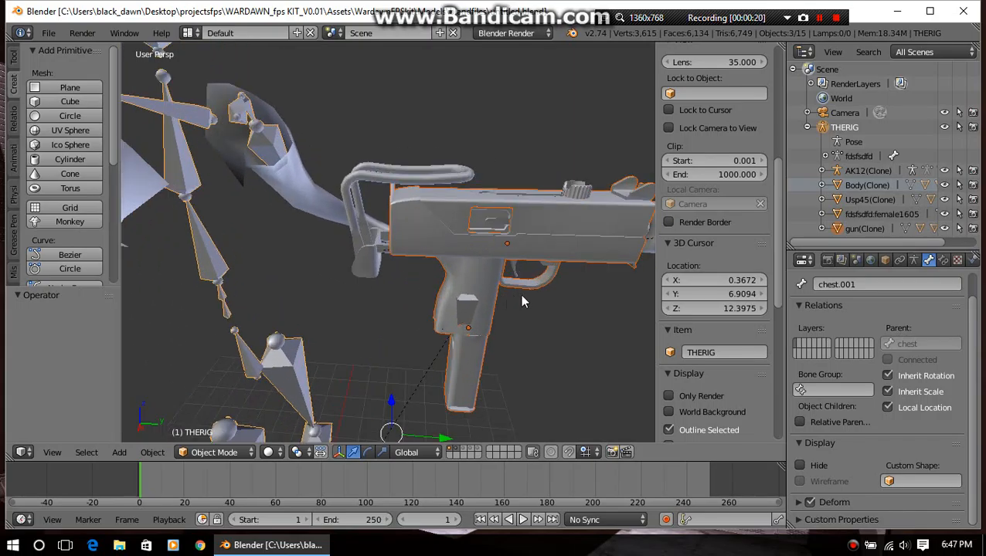
middle_click_drag(523, 292, 440, 360)
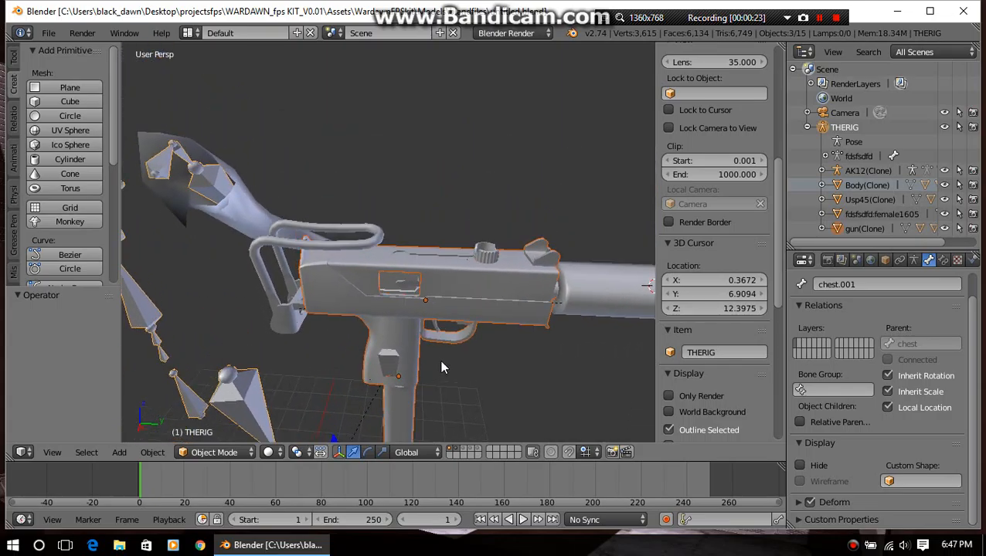
right_click(395, 303)
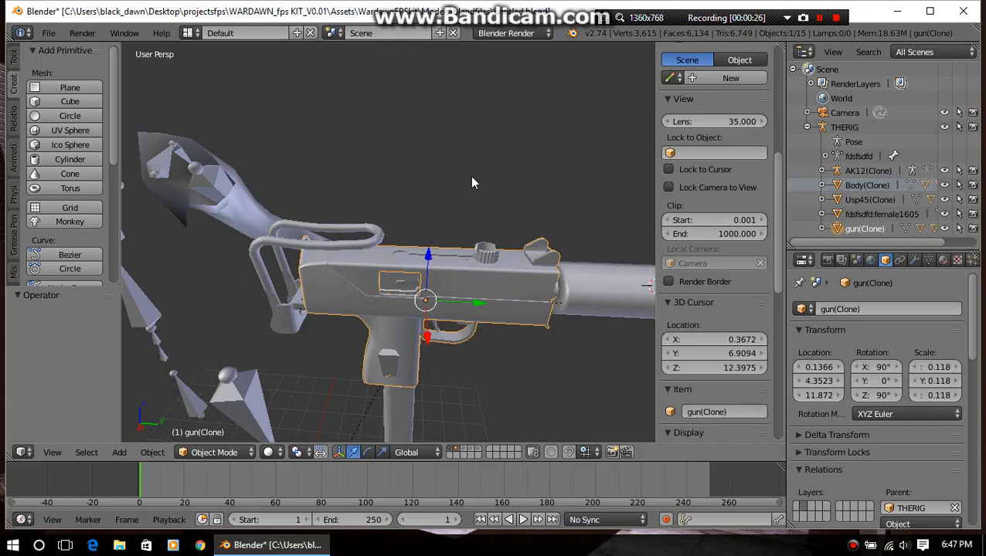
key("g")
key("z")
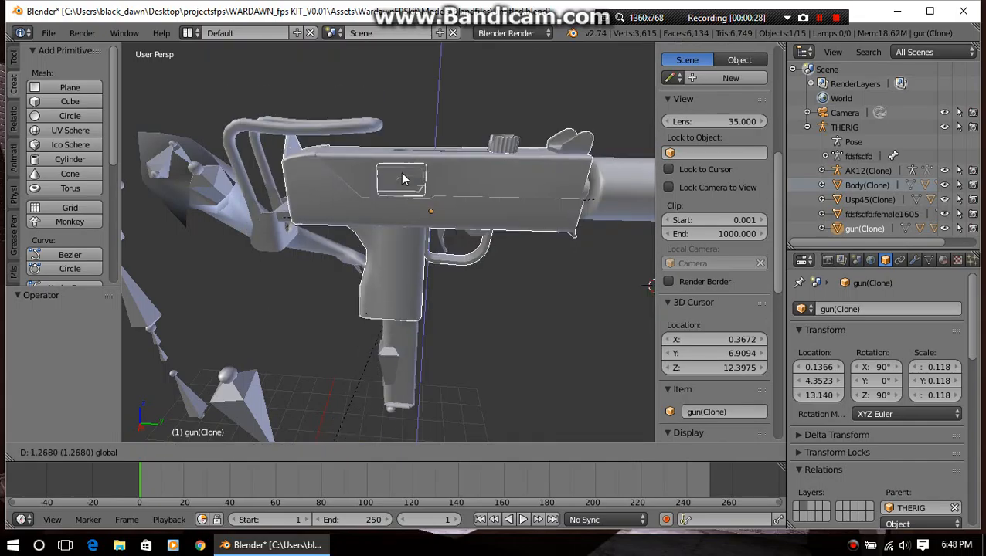
left_click(402, 181)
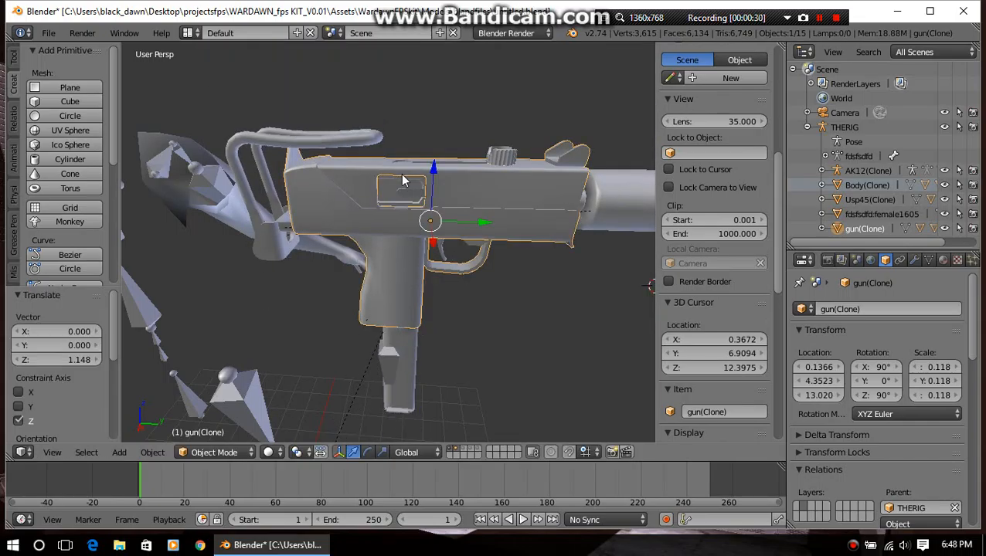
key("ctrl+z")
Select the THERIG armature by the bone at the gun's grip and switch it to Pose Mode
right_click(388, 366)
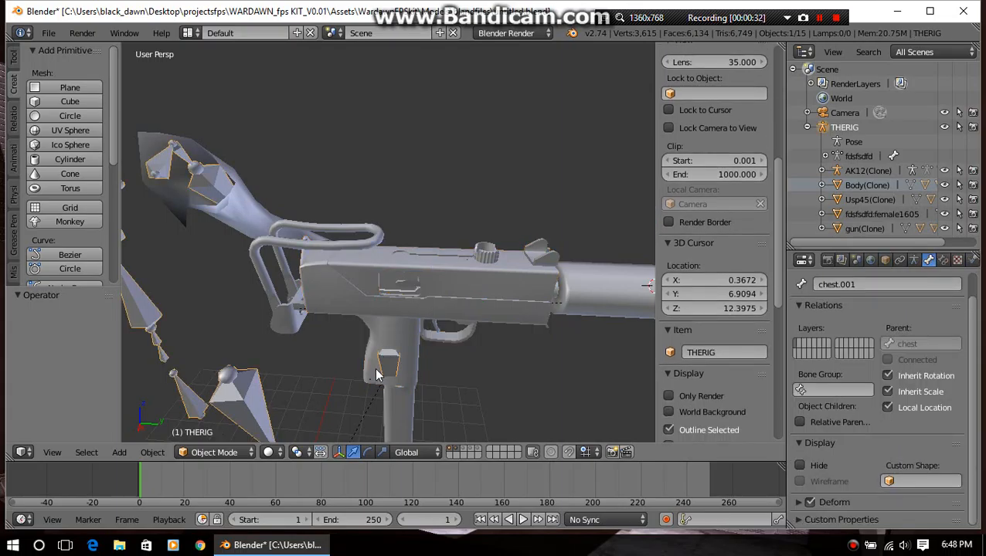
left_click(220, 453)
left_click(242, 412)
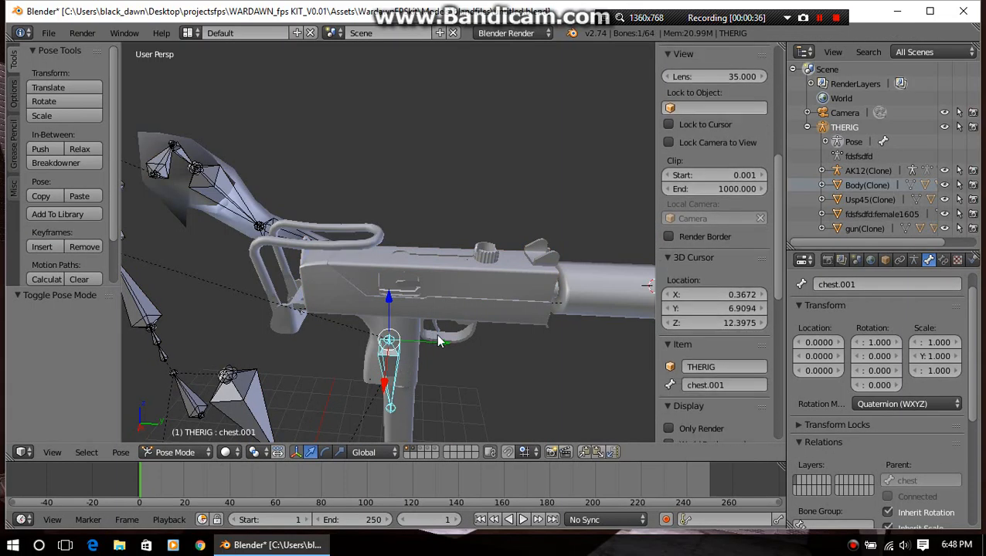
Try to move the chest.001 bone about 0.604 along the global Y axis and undo the move
key("g")
key("y")
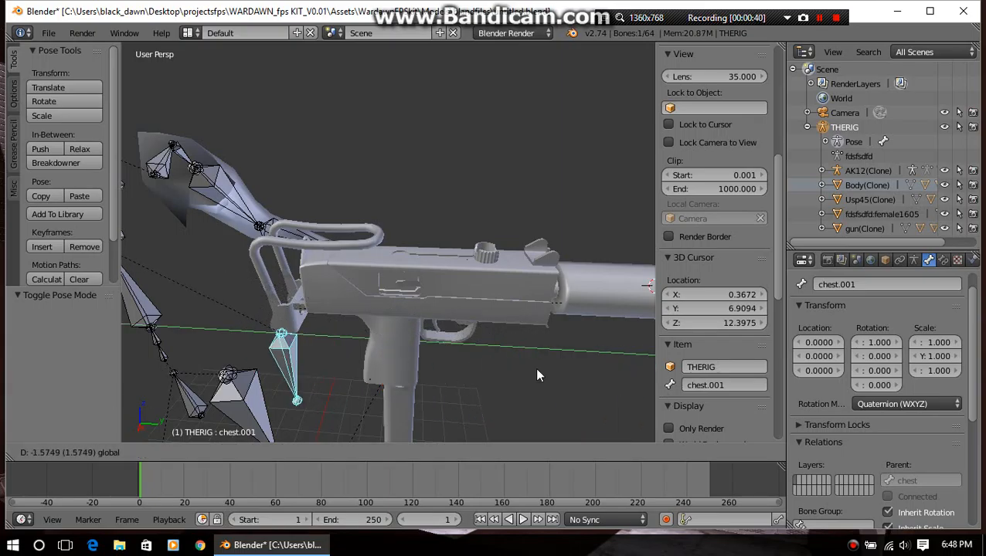
left_click(479, 390)
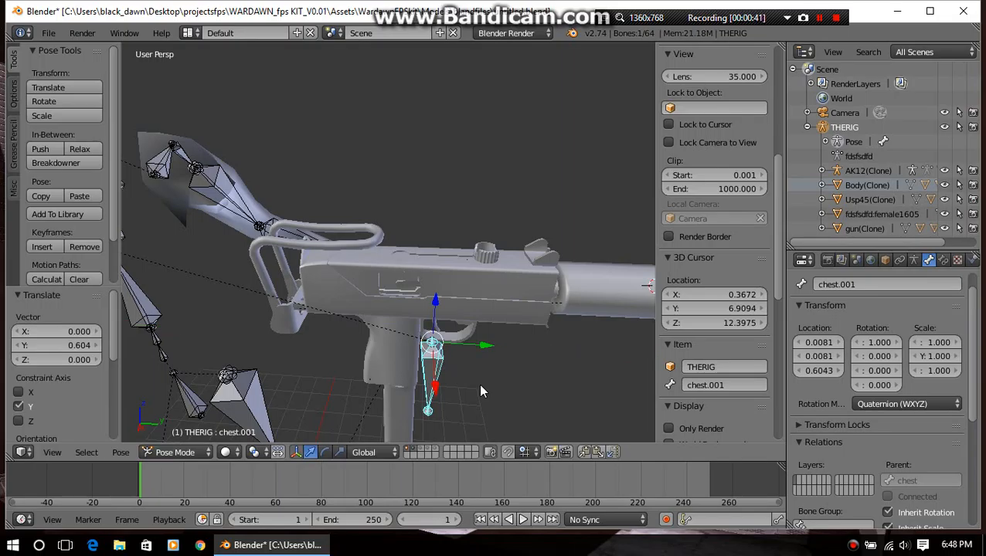
key("ctrl+z")
scroll(443, 389, "up", 4)
scroll(444, 388, "down", 4)
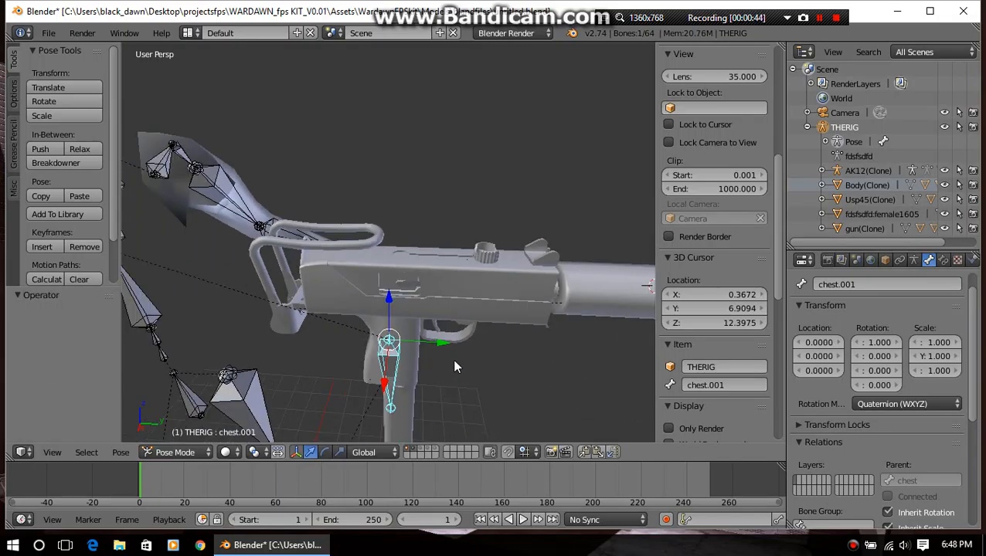
scroll(457, 341, "up", 4)
scroll(479, 326, "down", 3)
scroll(503, 333, "up", 4)
scroll(483, 312, "down", 3)
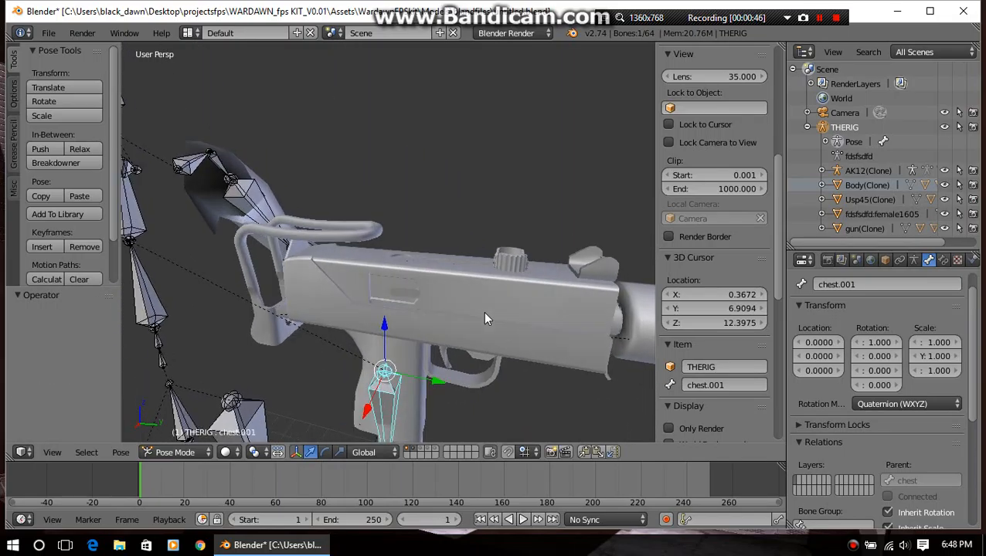
Parent the gun(Clone) body to the rig's chest.001 bone with the Bone Relative option
scroll(464, 324, "up", 2)
middle_click_drag(442, 341, 440, 316)
right_click(440, 317)
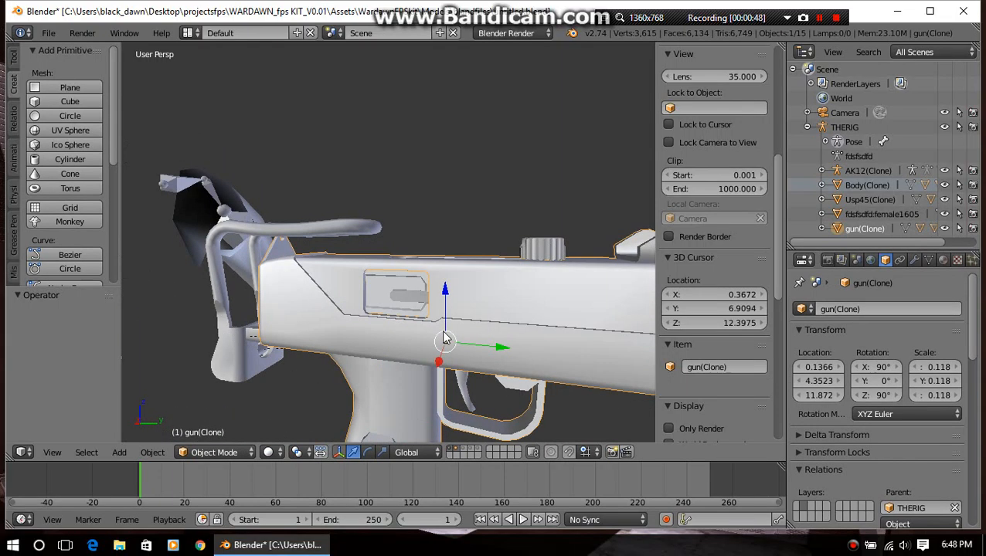
scroll(415, 362, "down", 2)
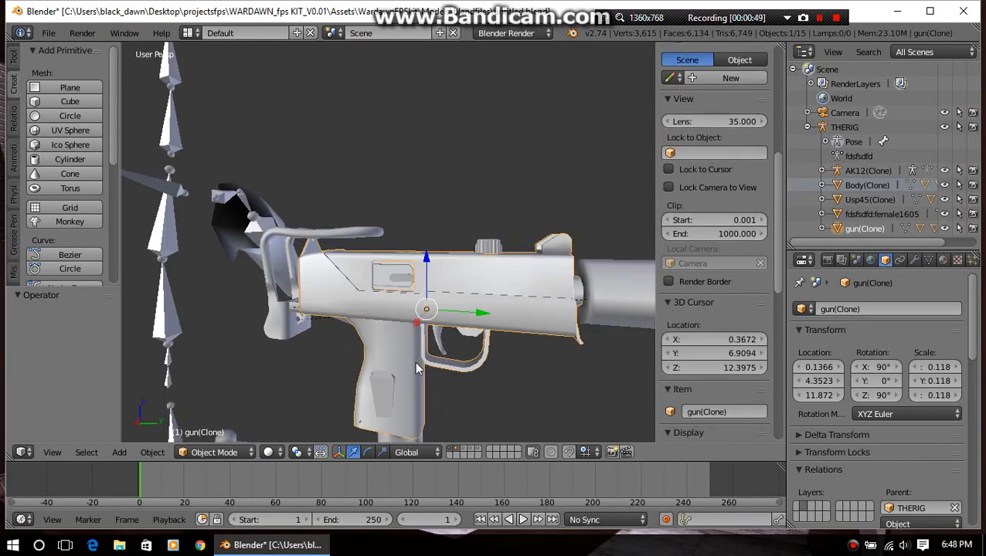
right_click(387, 389)
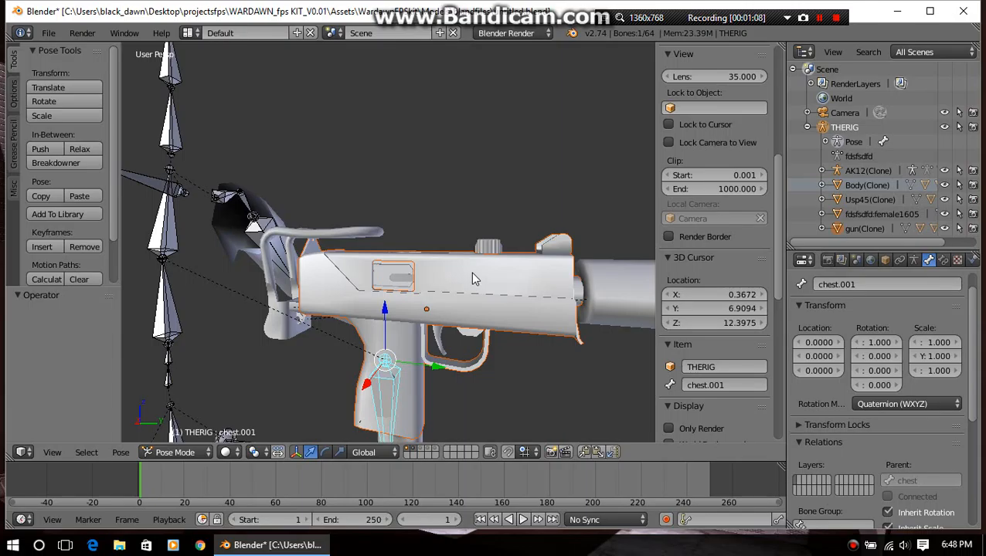
key("ctrl+p")
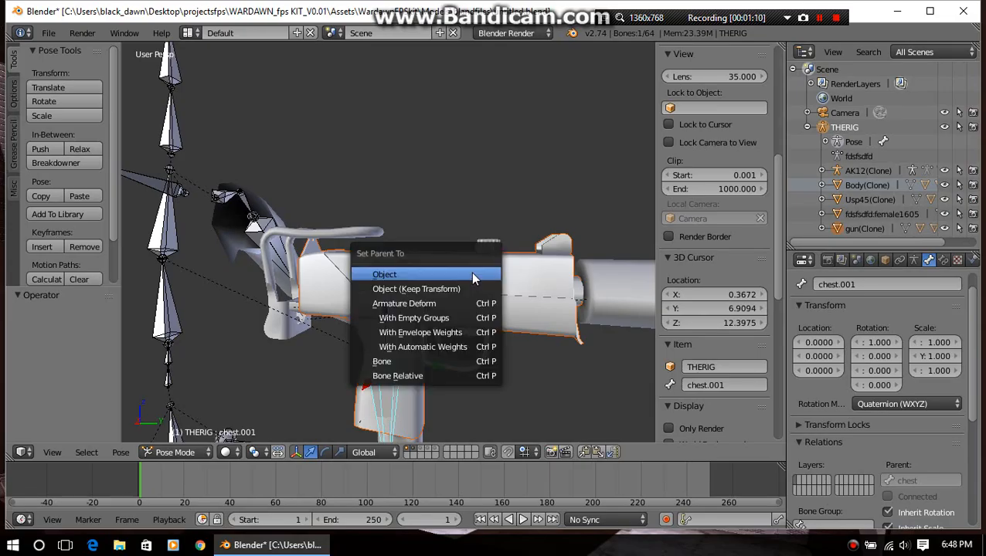
left_click(455, 376)
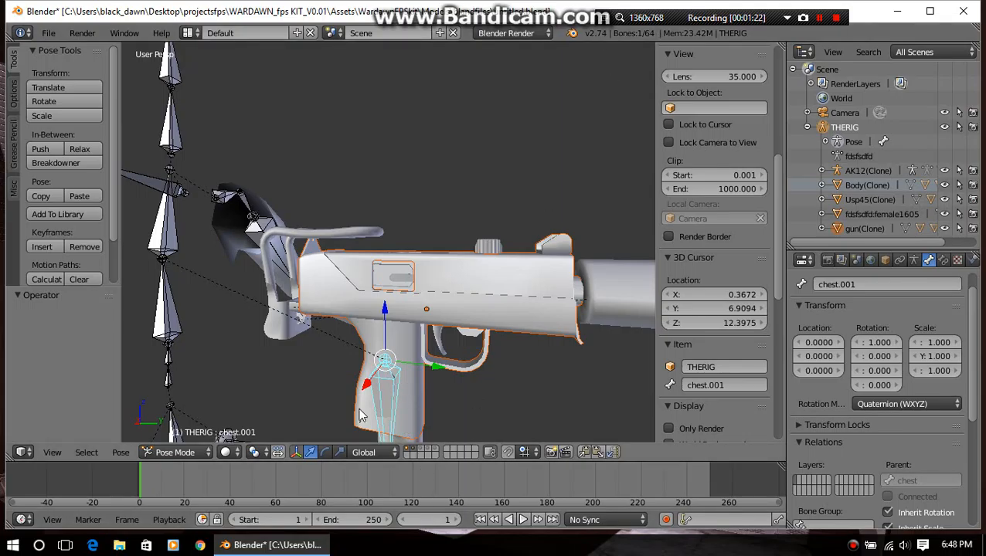
key("ctrl+p")
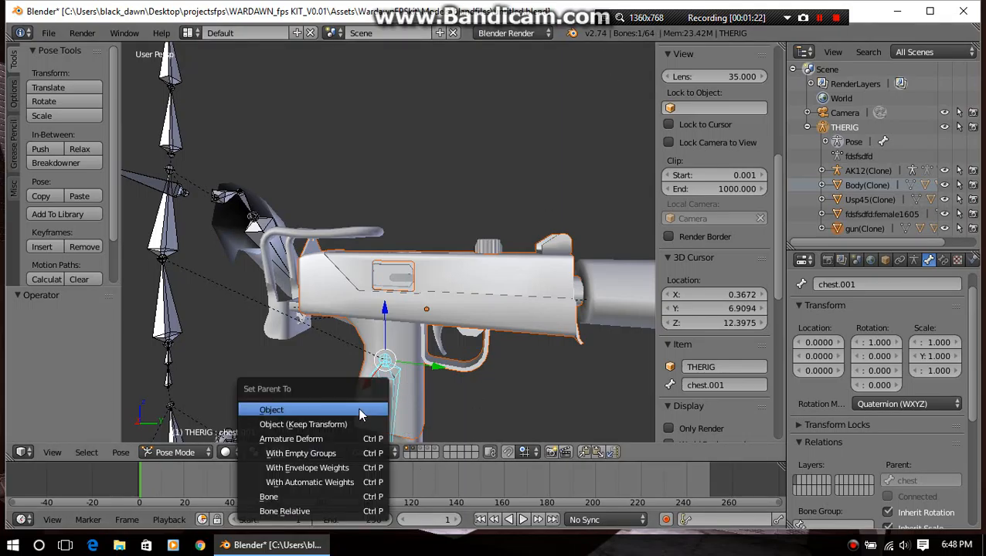
left_click(325, 512)
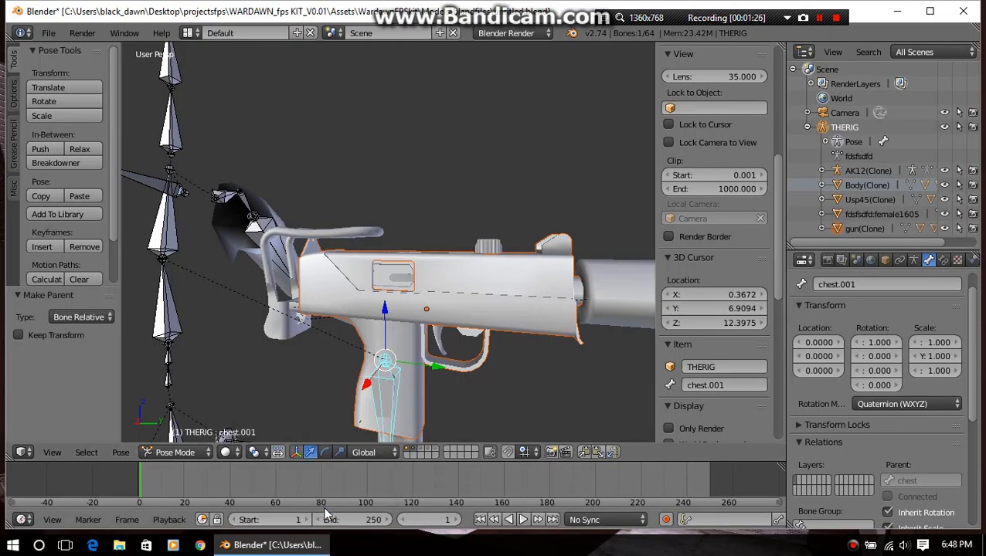
Shift the chest.001 bone about -0.224 along the global Y axis together with the parented gun body
scroll(817, 400, "down", 3)
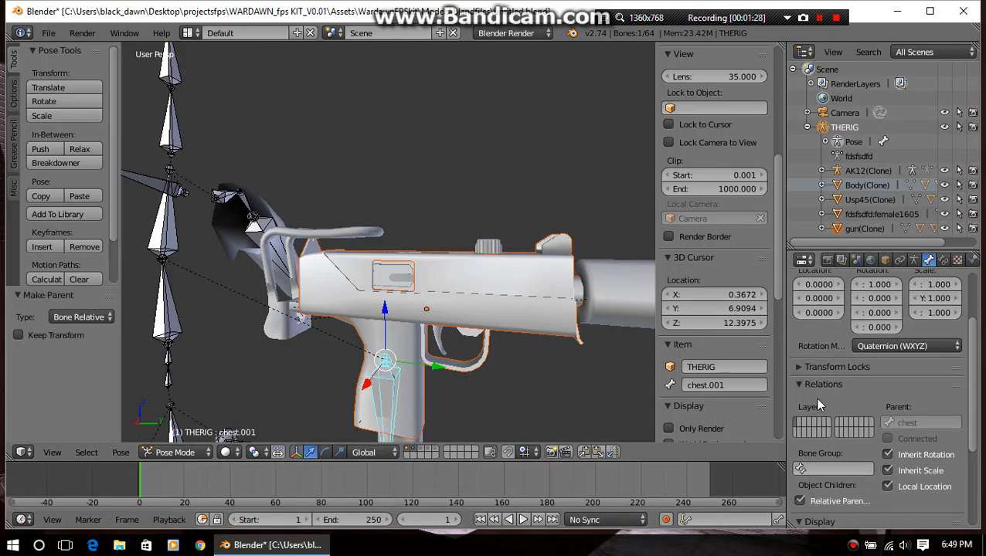
scroll(815, 397, "down", 2)
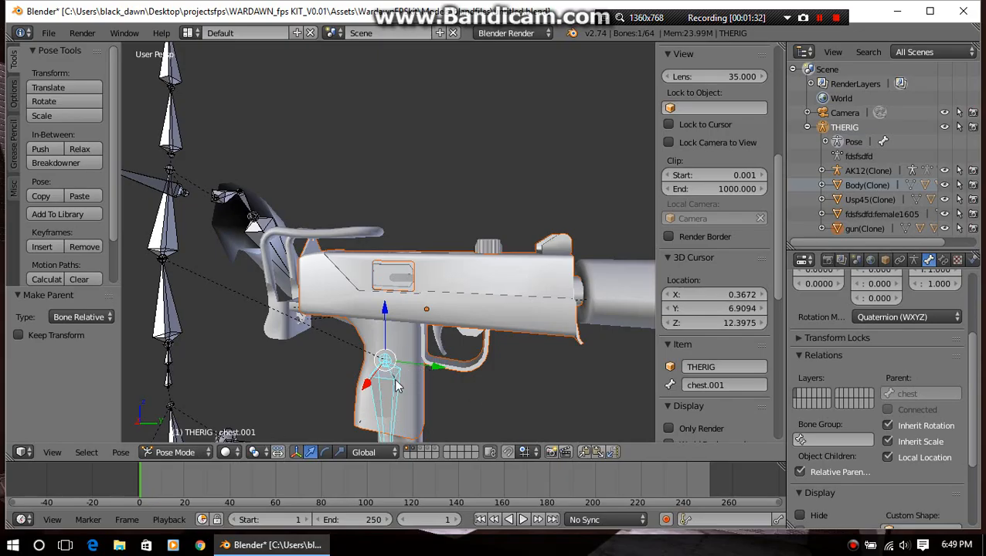
left_click_drag(435, 374, 410, 338)
scroll(422, 326, "down", 3)
scroll(421, 327, "up", 5)
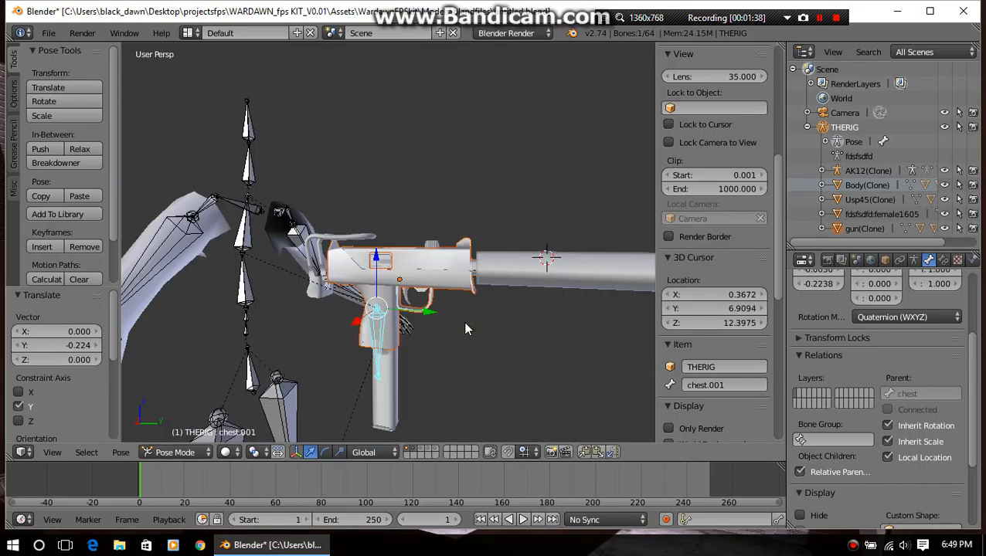
Examine the gun, its chest.001 bone and the rigged arms from the front, back and both sides
middle_click_drag(473, 306, 414, 333)
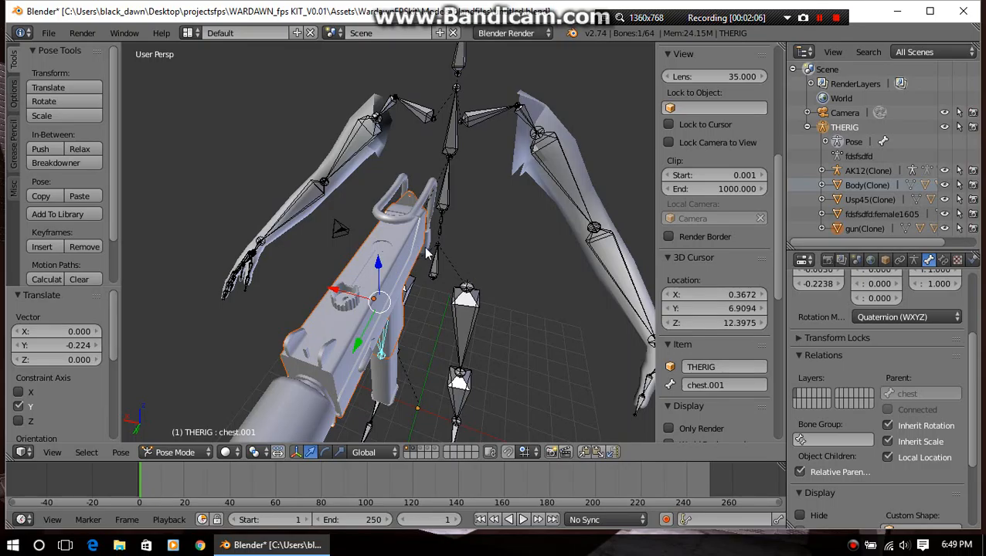
scroll(465, 295, "down", 5)
scroll(467, 297, "up", 5)
middle_click_drag(467, 297, 371, 297)
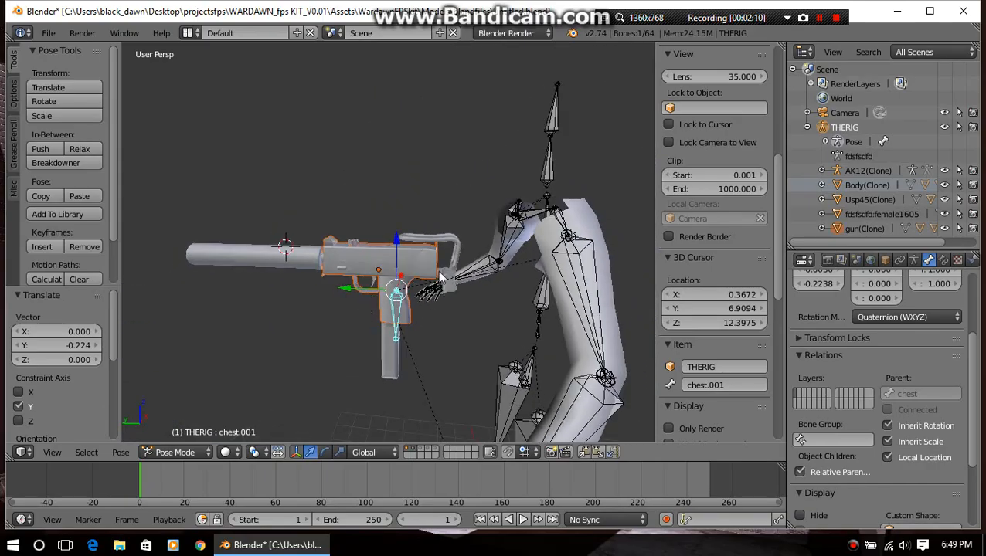
middle_click_drag(433, 306, 261, 327)
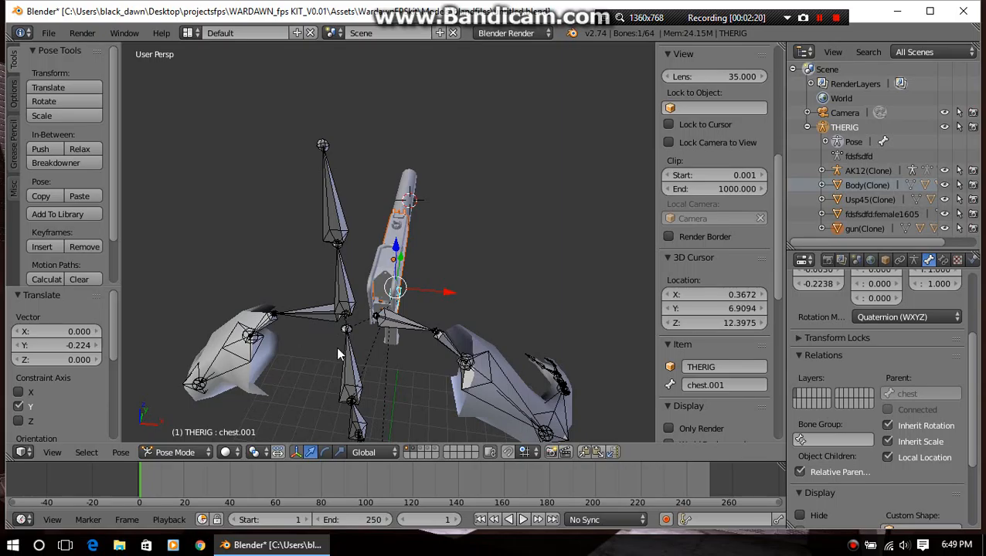
scroll(518, 267, "up", 4)
middle_click_drag(519, 267, 432, 327)
scroll(381, 284, "down", 4)
scroll(393, 308, "up", 4)
scroll(393, 307, "down", 1)
scroll(434, 312, "down", 2)
scroll(430, 331, "up", 6)
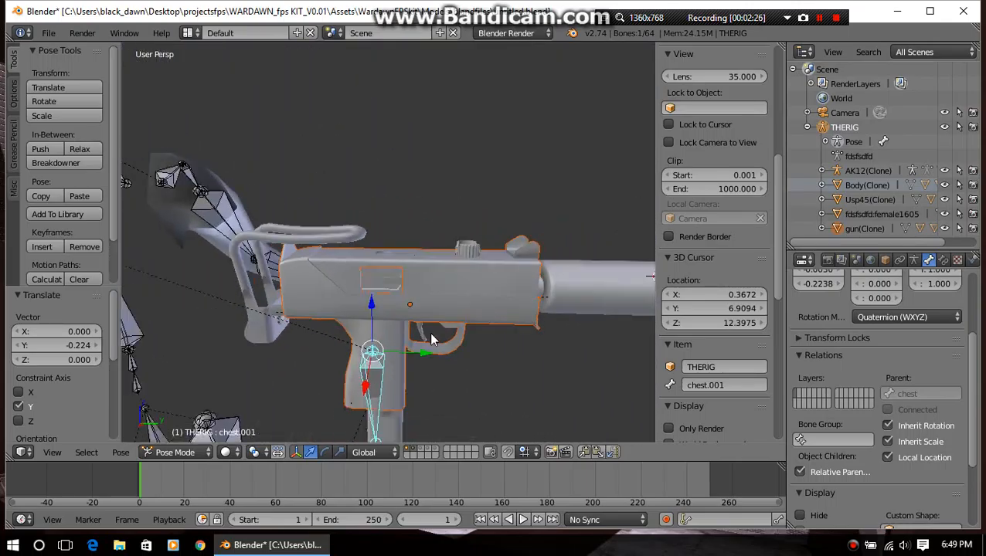
scroll(430, 332, "down", 1)
scroll(377, 303, "down", 4)
middle_click_drag(377, 297, 411, 248, "shift")
scroll(440, 338, "up", 2)
scroll(410, 265, "down", 2)
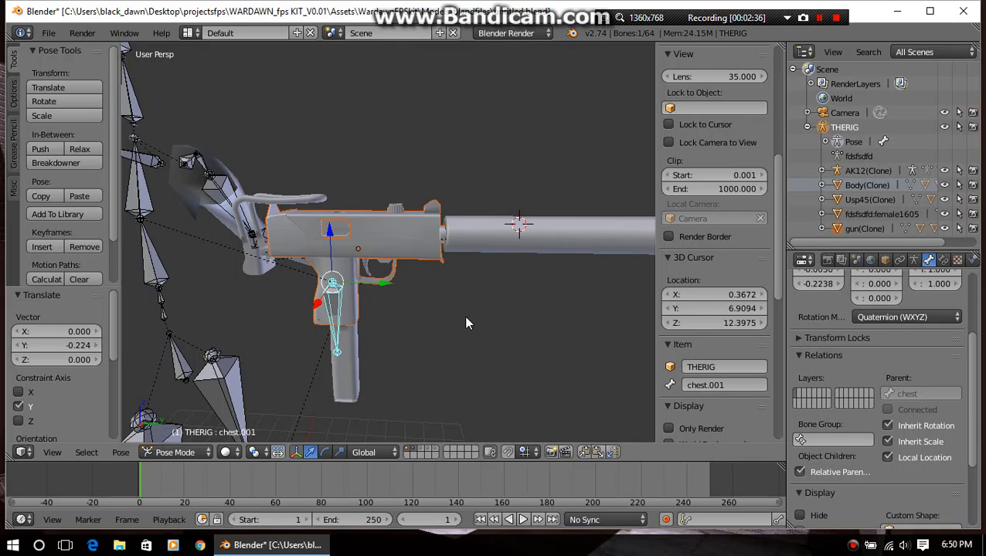
scroll(423, 331, "up", 3)
scroll(452, 319, "down", 2)
middle_click_drag(456, 323, 349, 251)
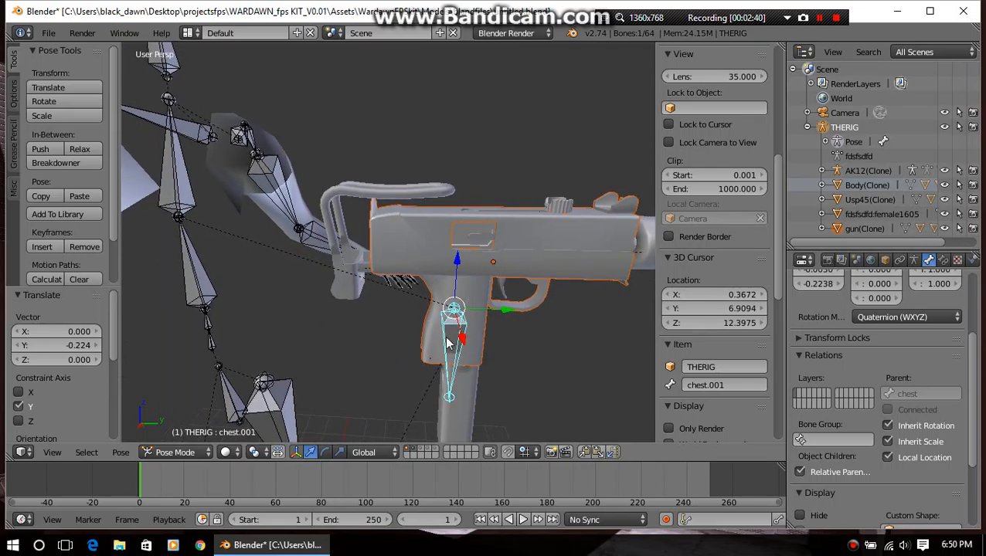
middle_click_drag(557, 313, 440, 303, "shift")
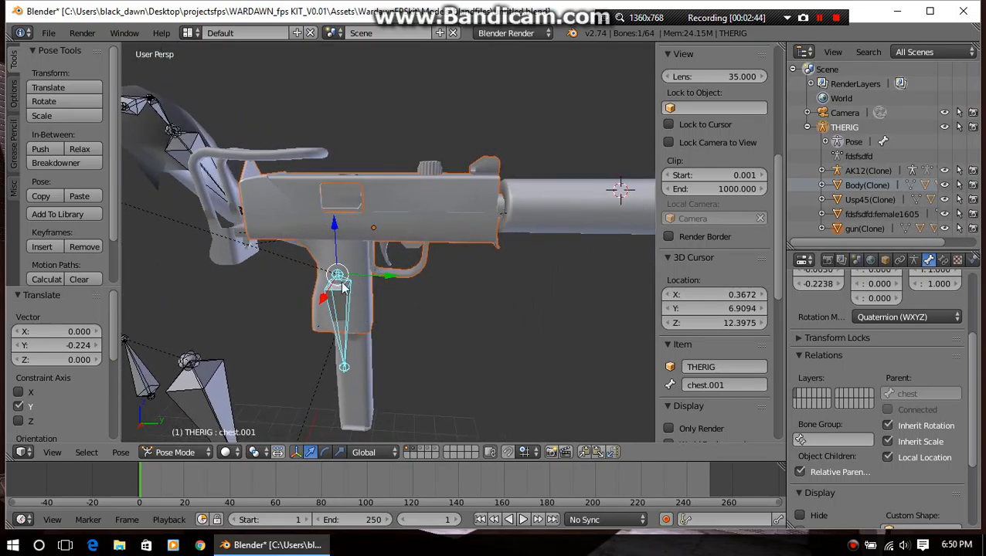
Move the chest.001 bone along the global Y axis by about 0.341 and back by about -0.196
key("g")
key("y")
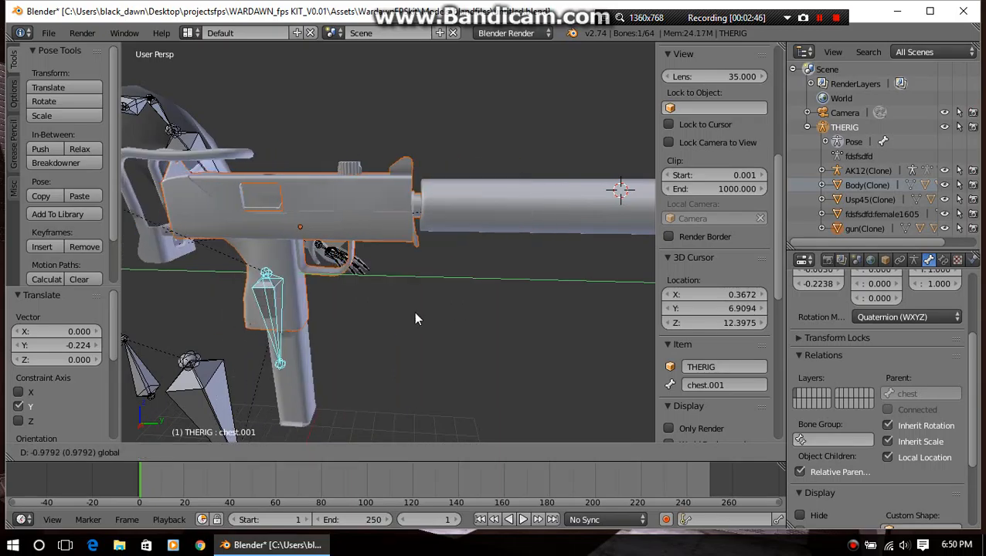
left_click(410, 338)
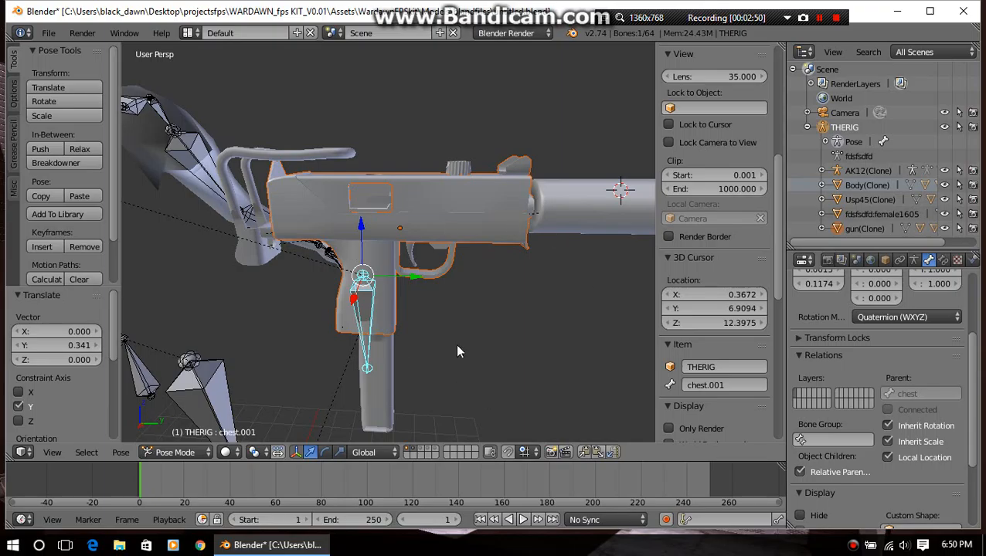
key("g")
key("y")
left_click(400, 283)
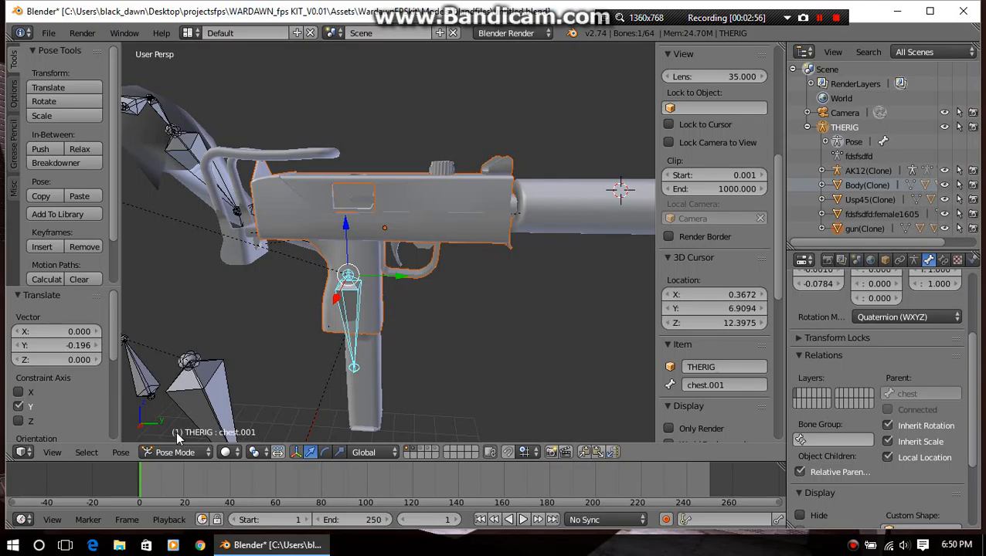
In Edit Mode, extrude a new bone from the tail of chest.001 by about X -0.130, Y 0.683, Z -0.125
middle_click_drag(211, 337, 307, 300)
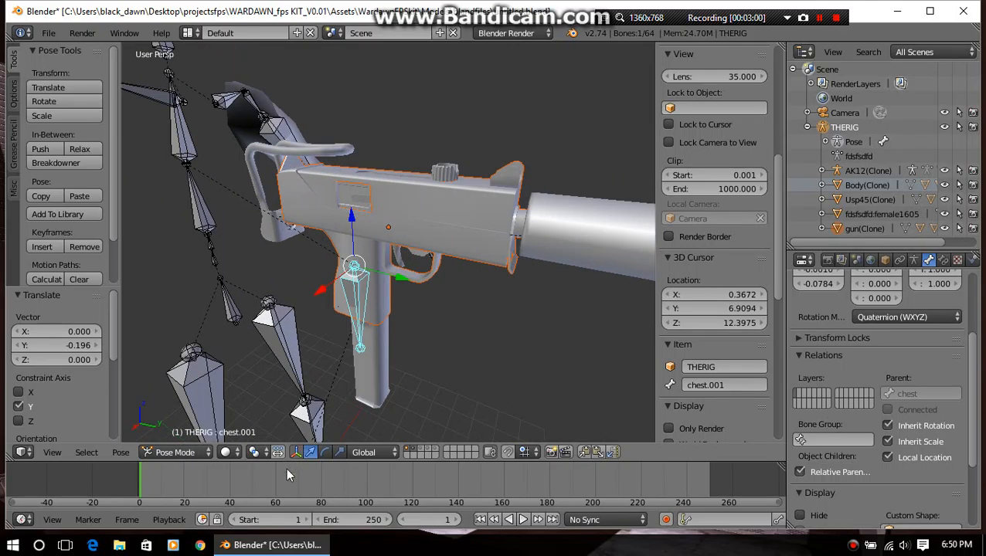
key("Tab")
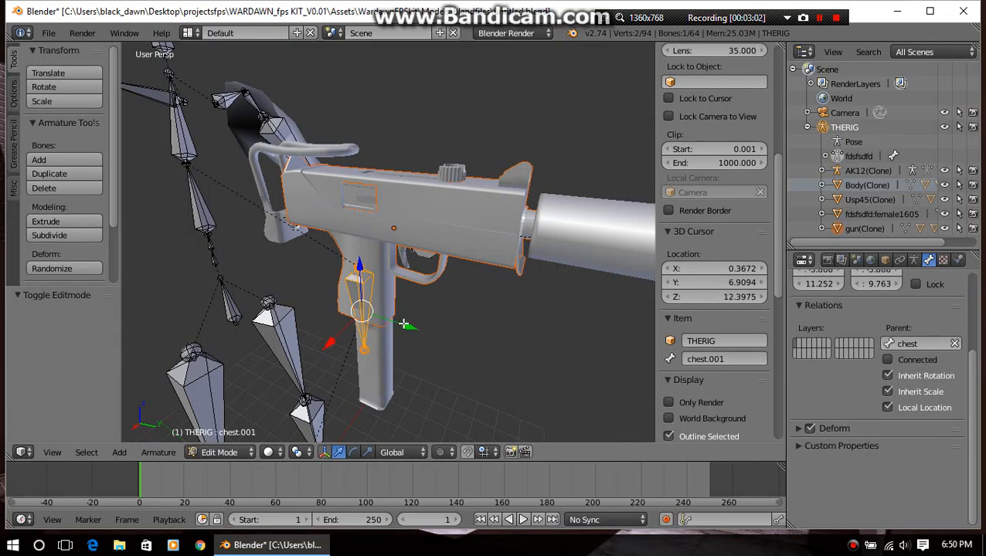
scroll(387, 348, "up", 3)
middle_click_drag(381, 354, 450, 287)
scroll(400, 342, "down", 2)
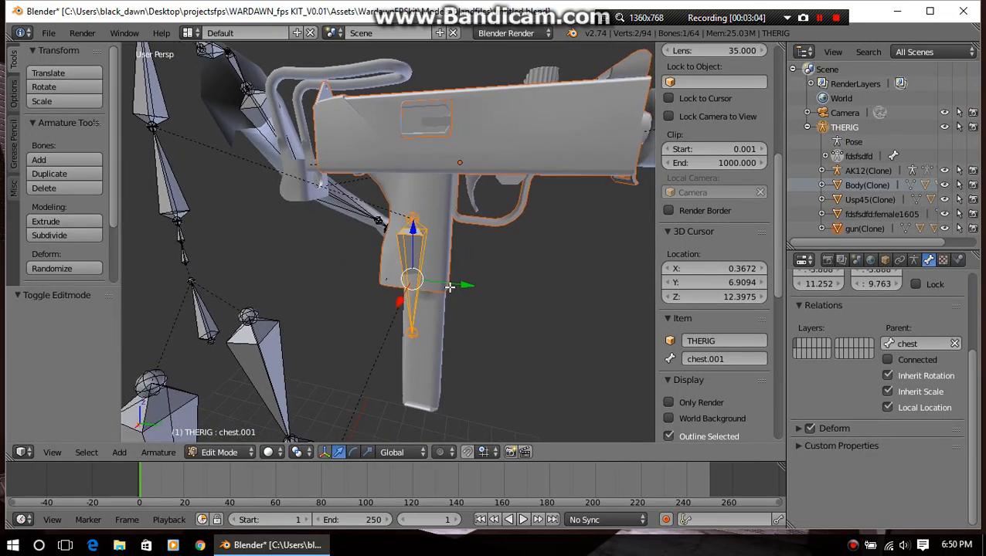
right_click(409, 334)
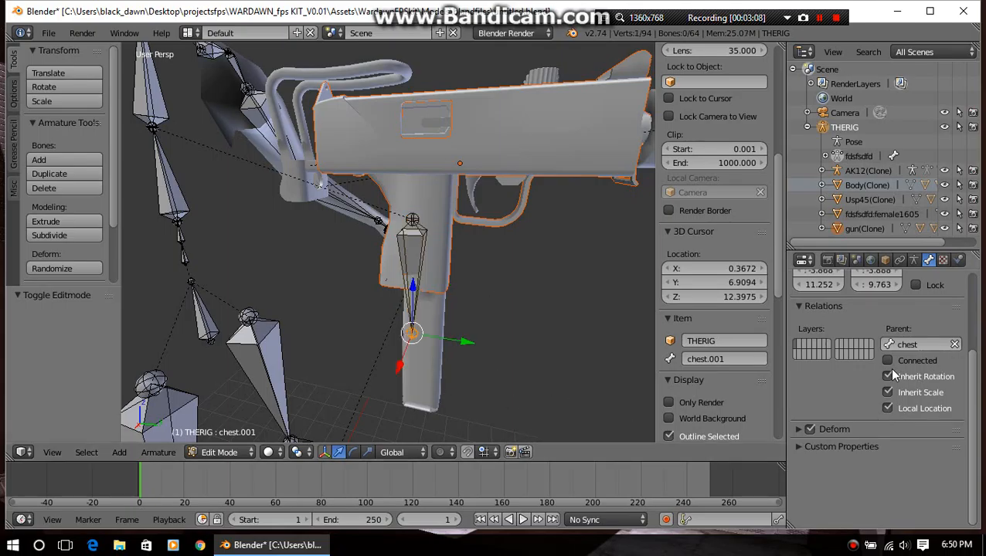
scroll(852, 443, "up", 4)
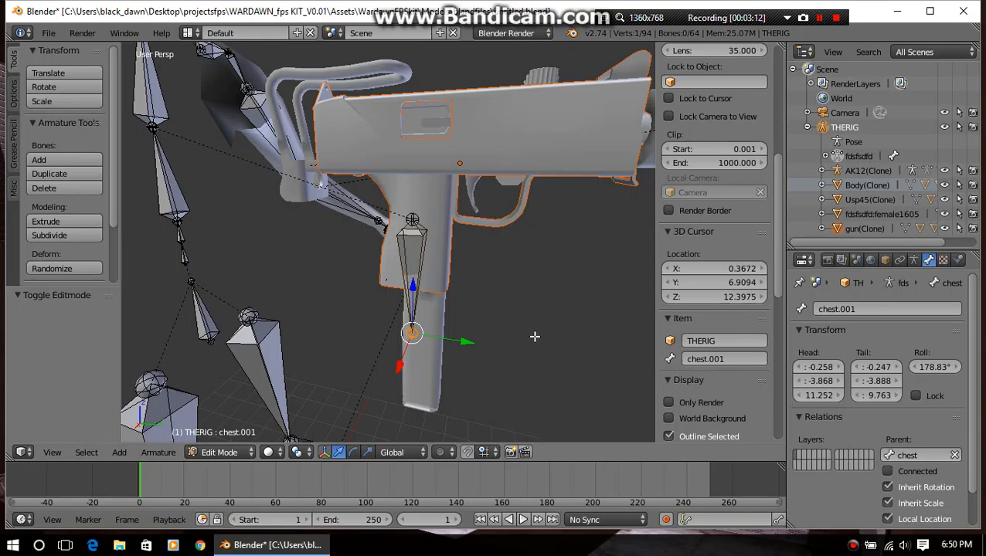
middle_click_drag(534, 337, 433, 305)
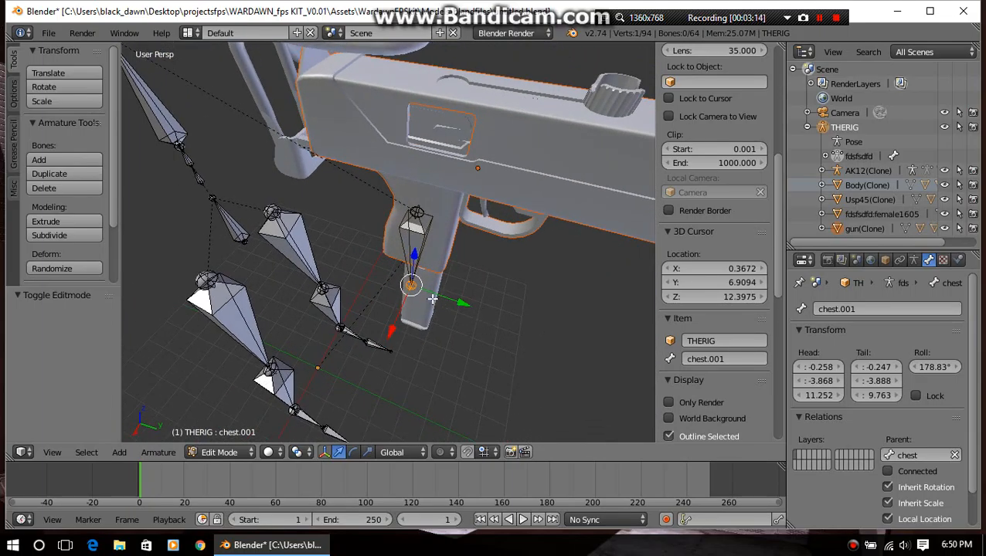
key("e")
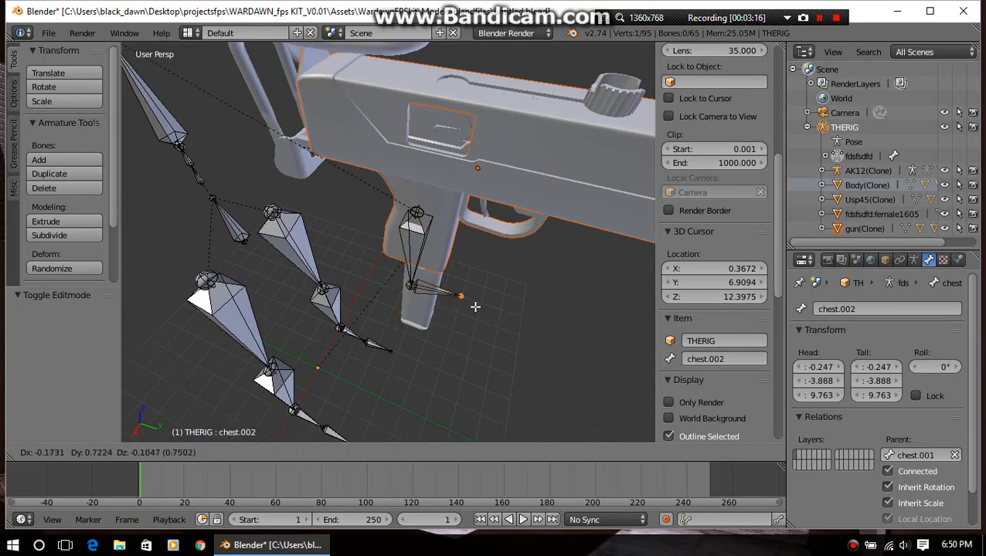
left_click(472, 309)
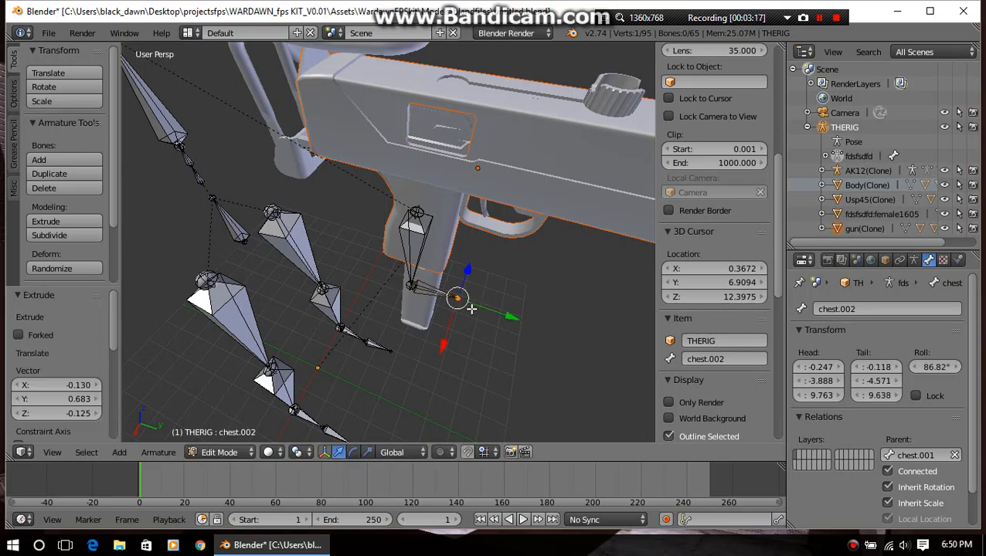
Try rotating the newly extruded bone about the global Z axis in Pose Mode, and clear its rotation
left_click(428, 292)
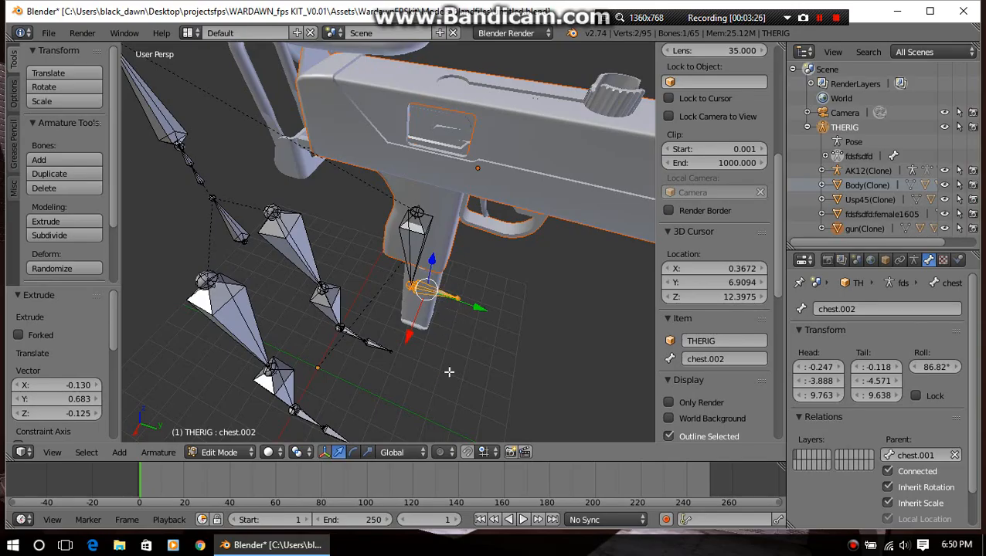
middle_click_drag(410, 338, 452, 341)
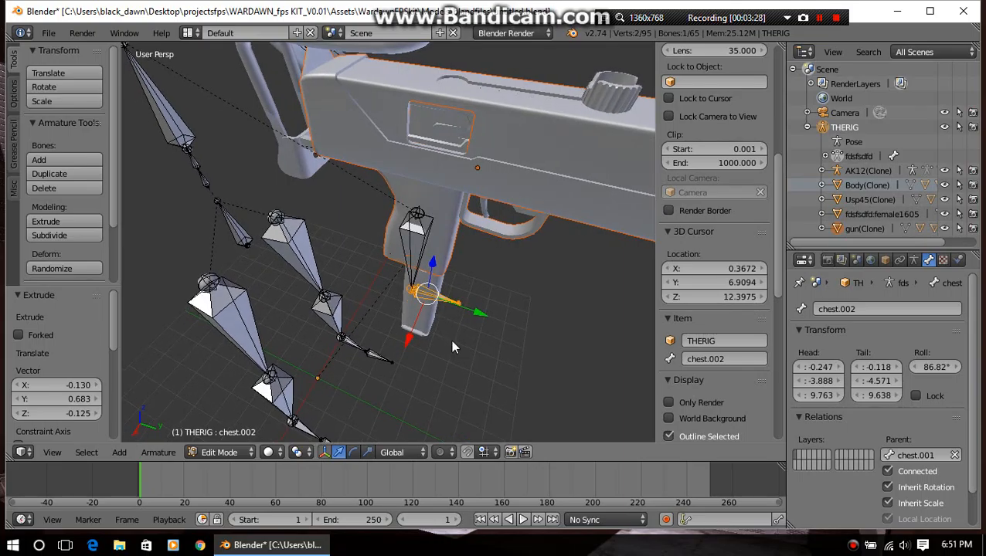
key("ctrl+Tab")
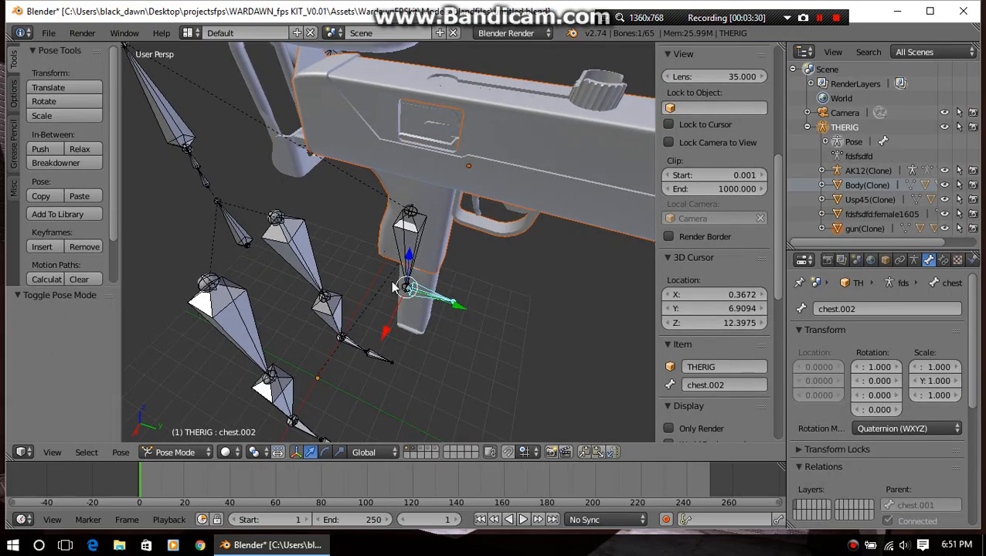
key("r")
key("z")
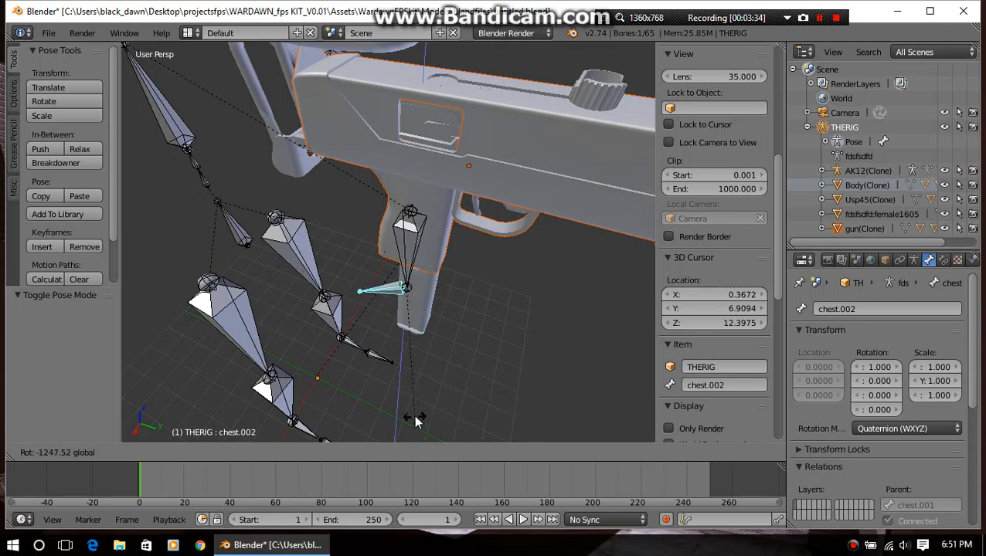
left_click(592, 392)
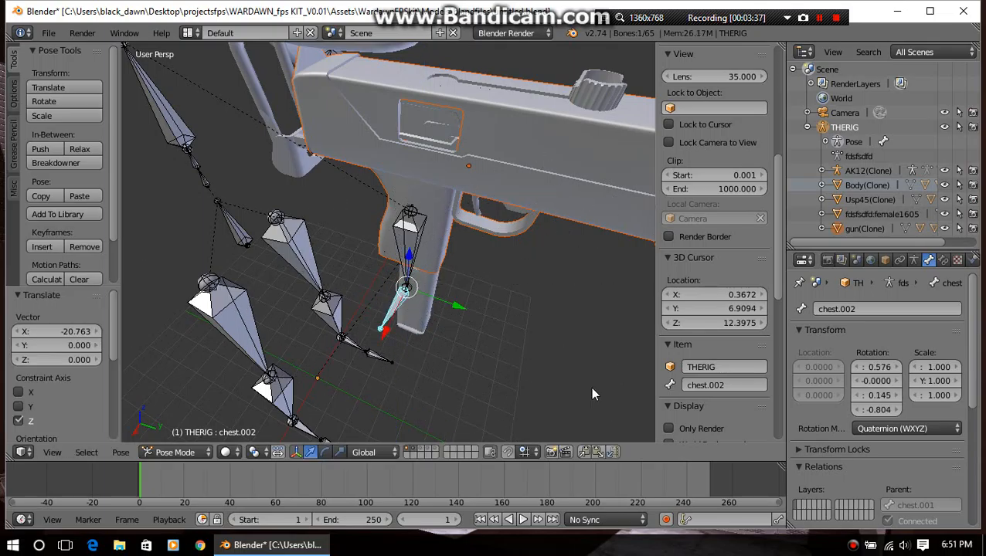
key("alt+r")
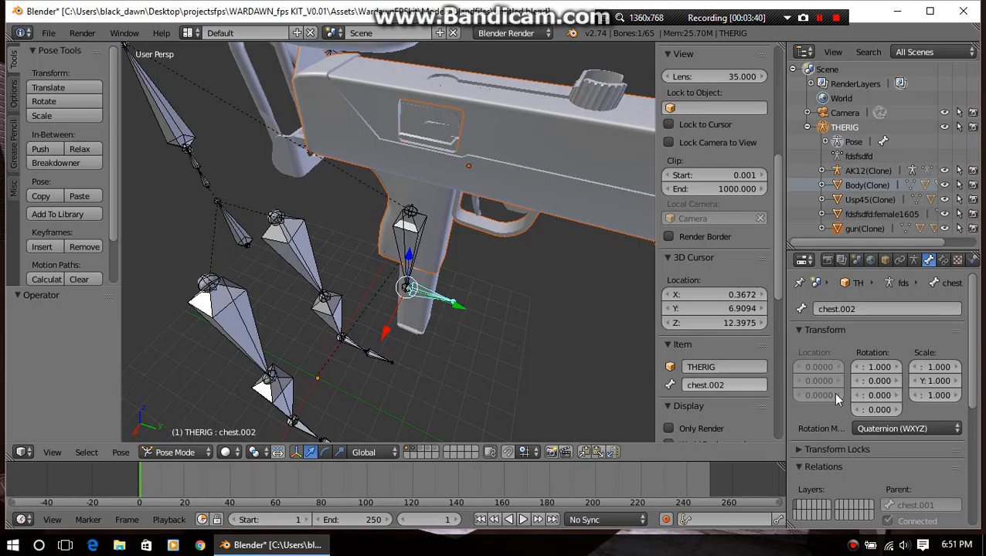
Return to Edit Mode and turn off Inherit Scale for the chest.002 bone
scroll(942, 412, "down", 5)
scroll(941, 412, "down", 2)
scroll(941, 411, "up", 2)
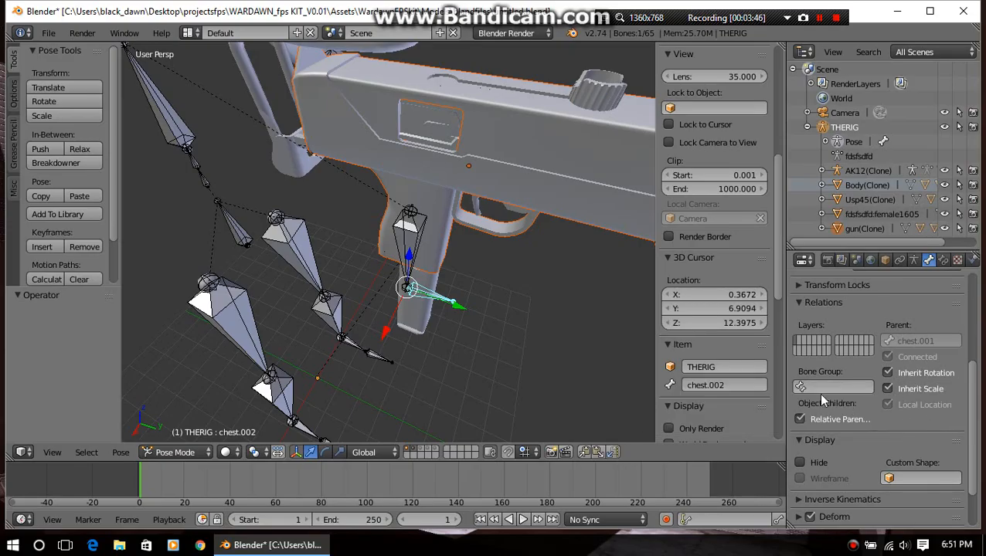
left_click(909, 392)
scroll(890, 453, "up", 5)
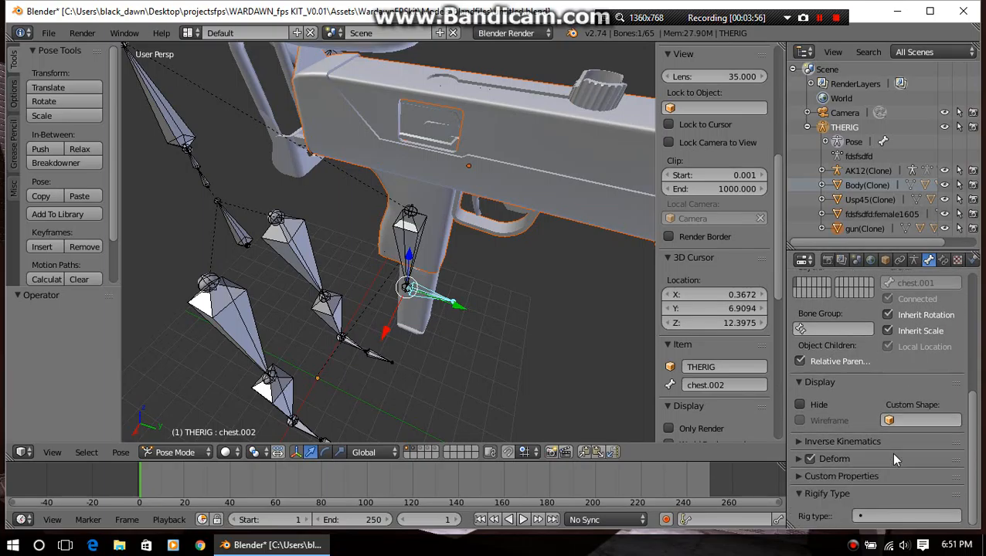
scroll(894, 454, "down", 5)
scroll(889, 447, "up", 1)
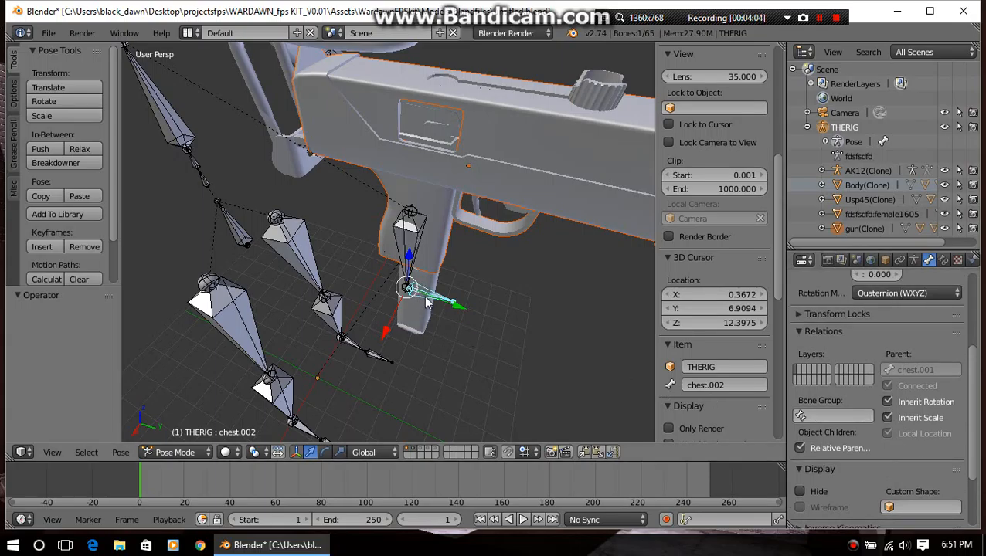
left_click(207, 453)
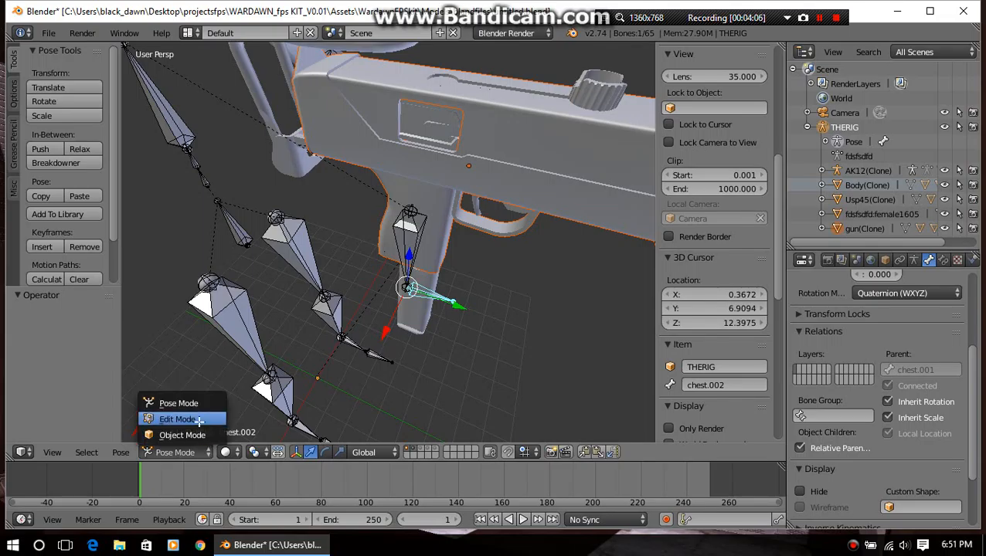
left_click(198, 420)
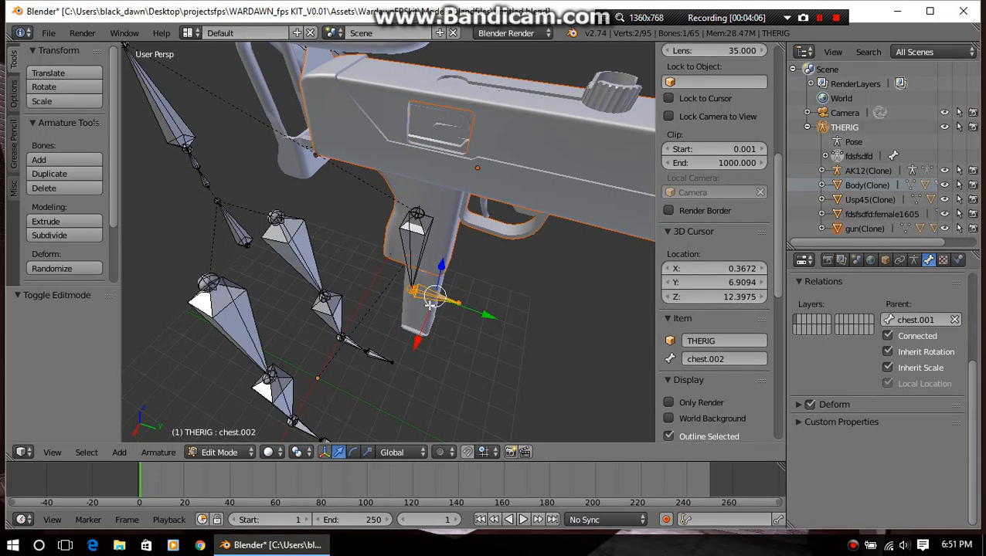
left_click(888, 368)
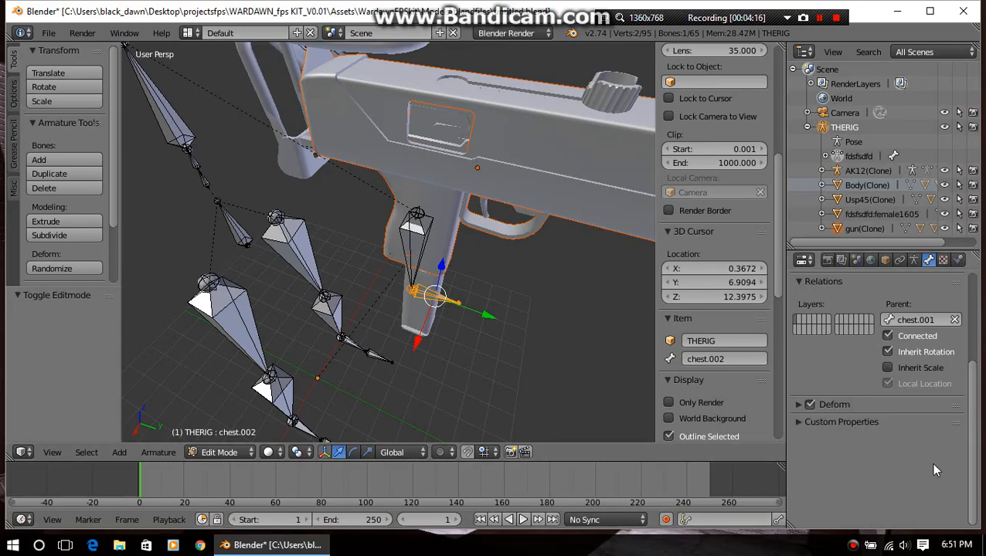
Remove chest.001 as the parent of the chest.002 bone
middle_click_drag(447, 337, 453, 322)
scroll(454, 321, "up", 1)
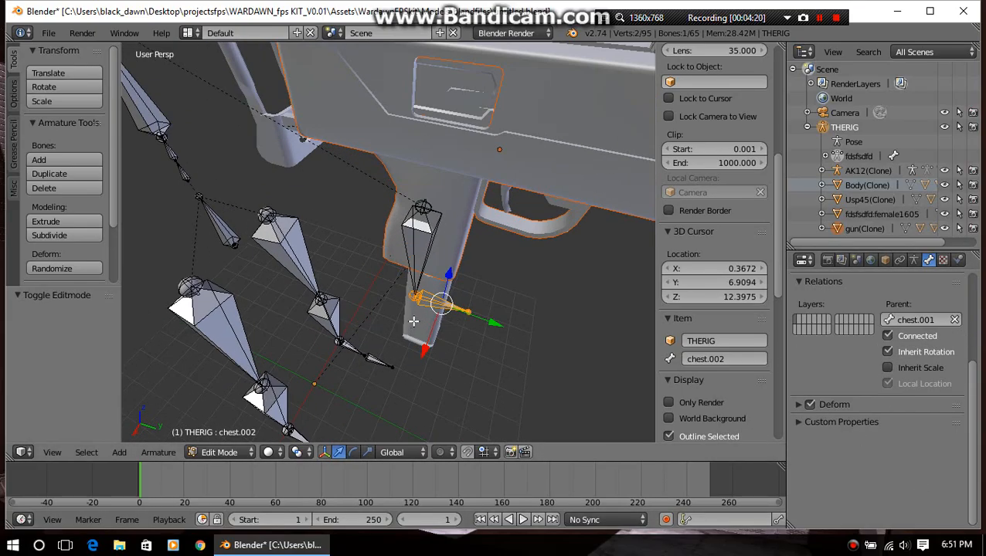
left_click(955, 320)
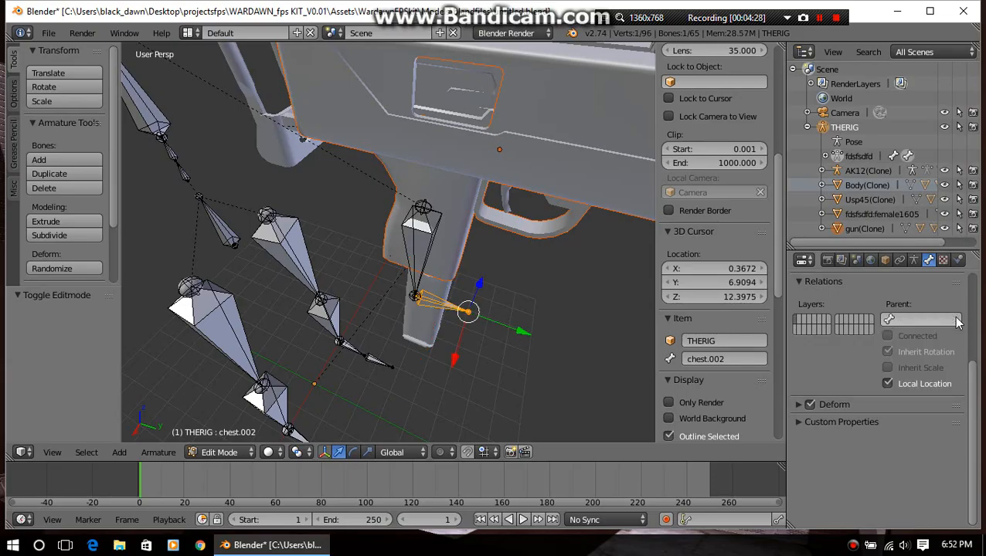
Test-move the unparented chest.002 bone about 0.365 along the global Y axis in Pose Mode
left_click(219, 452)
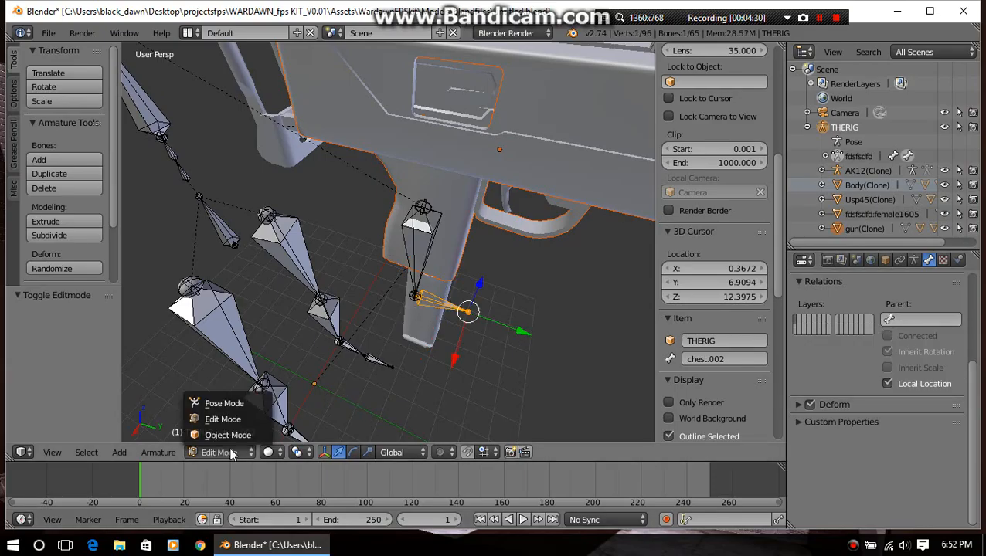
left_click(225, 402)
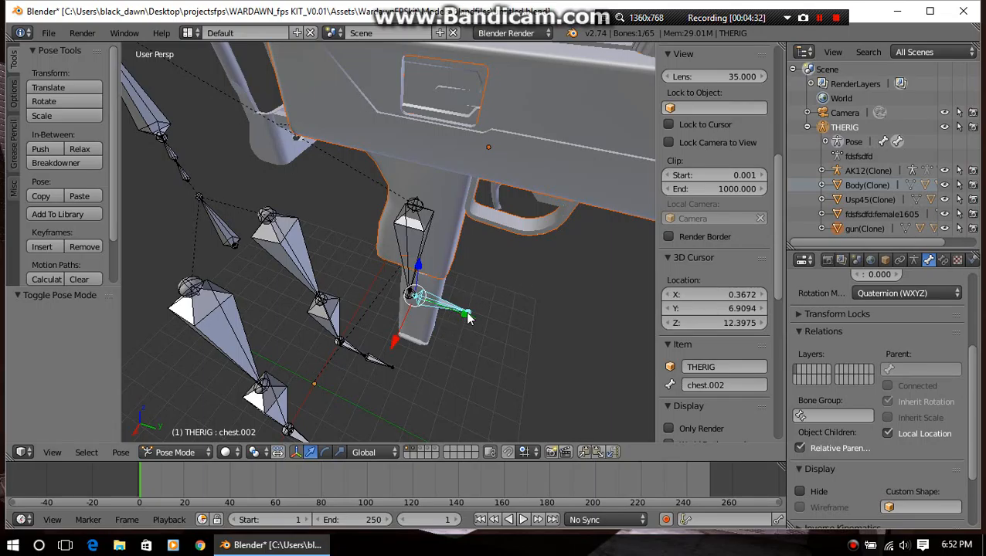
left_click_drag(456, 317, 483, 331)
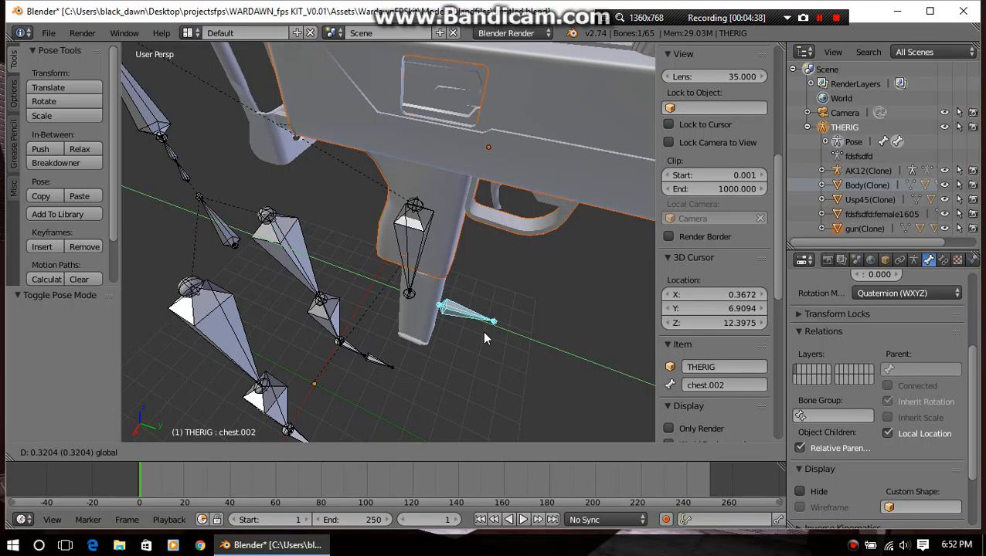
left_click_drag(485, 338, 489, 336)
left_click(488, 335)
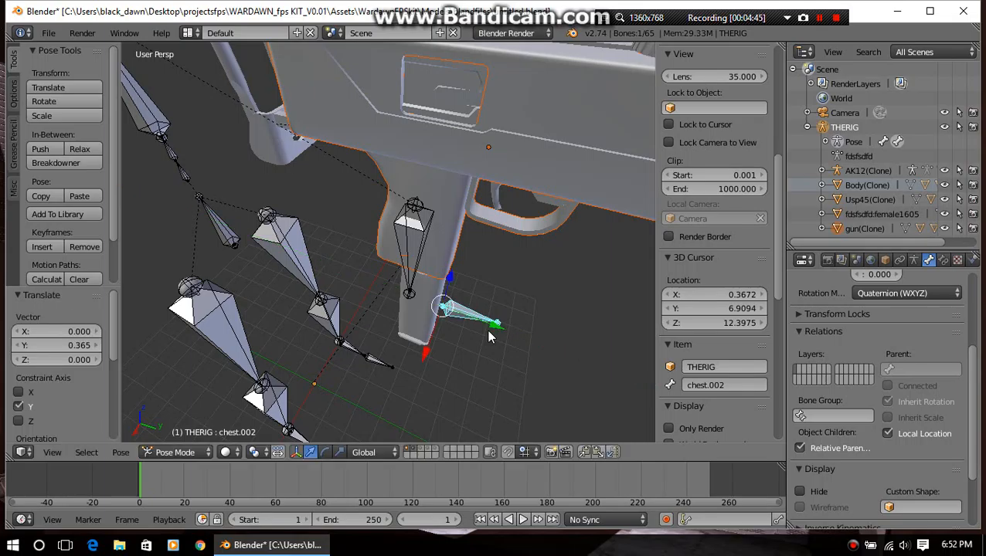
Return to Edit Mode and apply Clear Parent with the Disconnect Bone option to the chest.002 bone
key("ctrl+Tab")
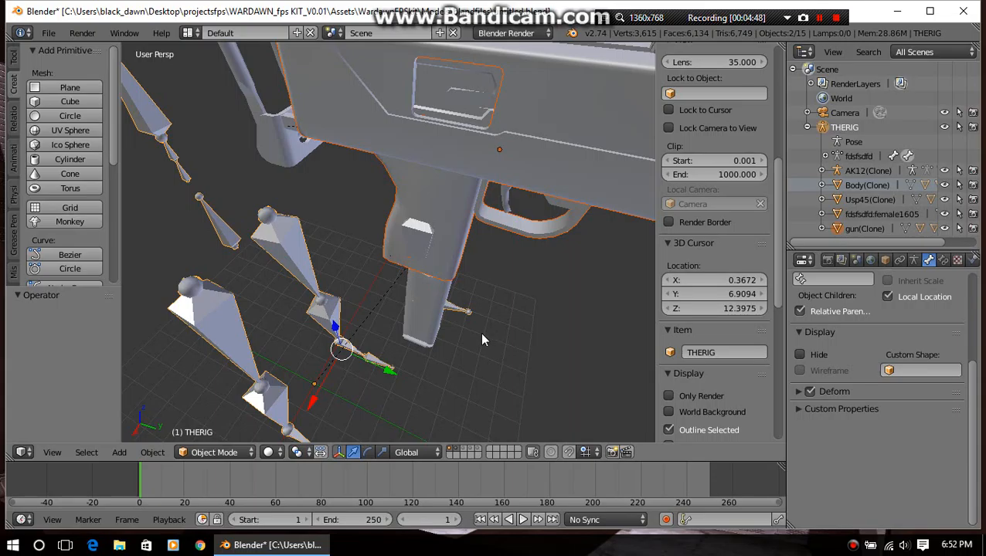
key("Tab")
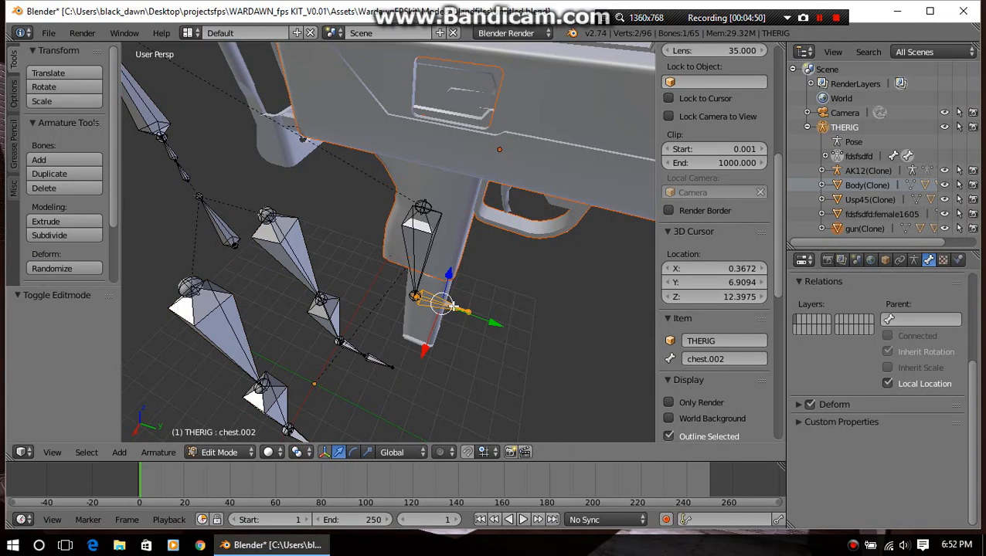
scroll(452, 315, "up", 1)
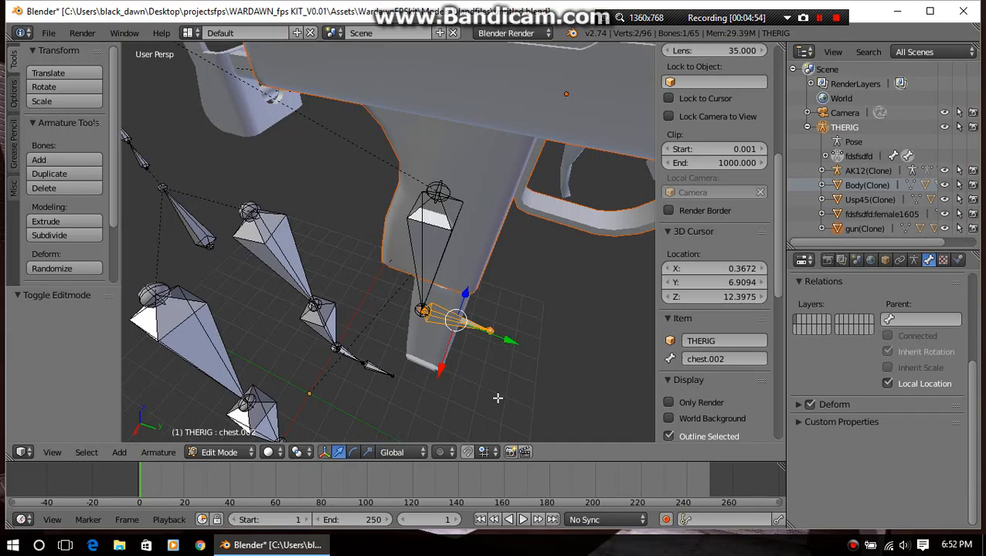
key("alt+p")
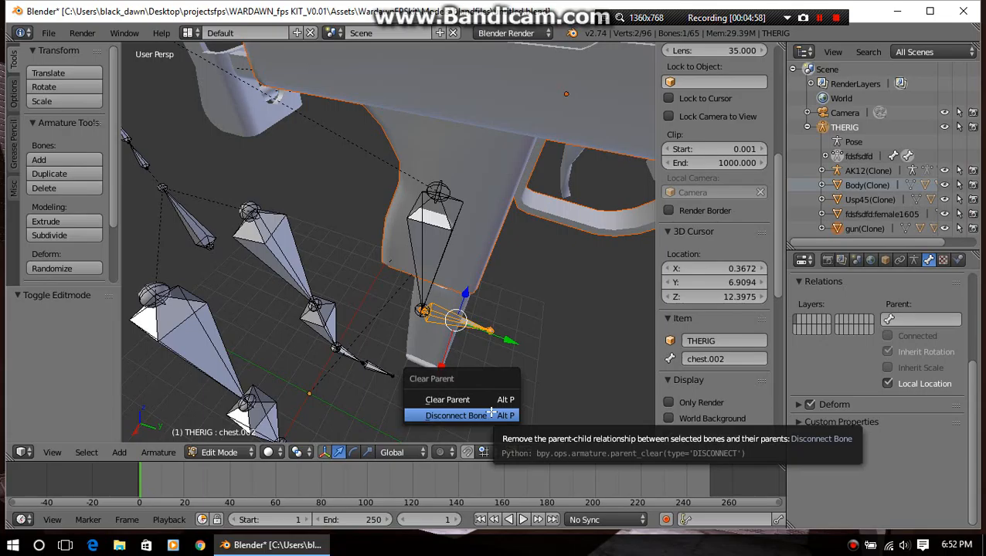
left_click(491, 415)
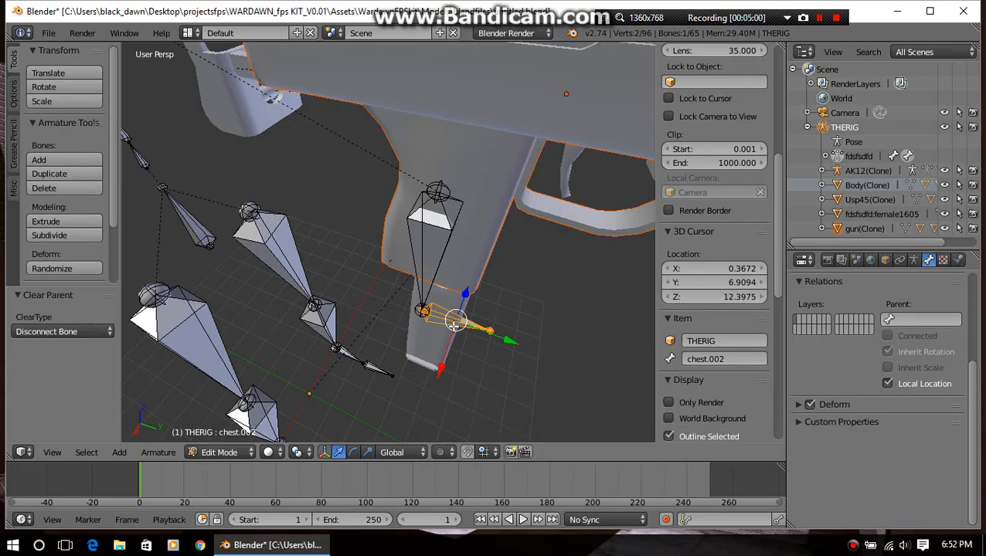
Switch to Pose Mode and move the chest.002 bone about 0.227 along the global Y axis
left_click(232, 452)
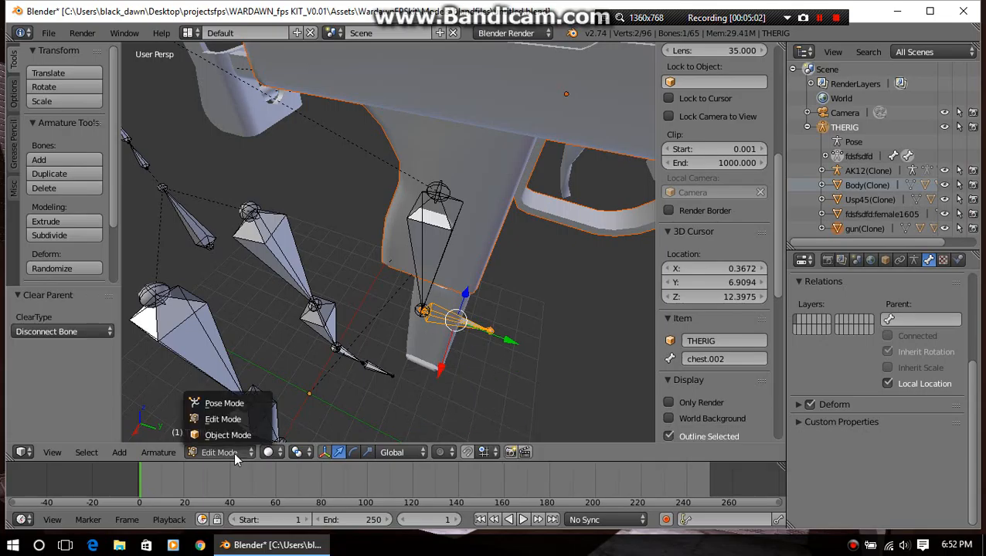
left_click(233, 401)
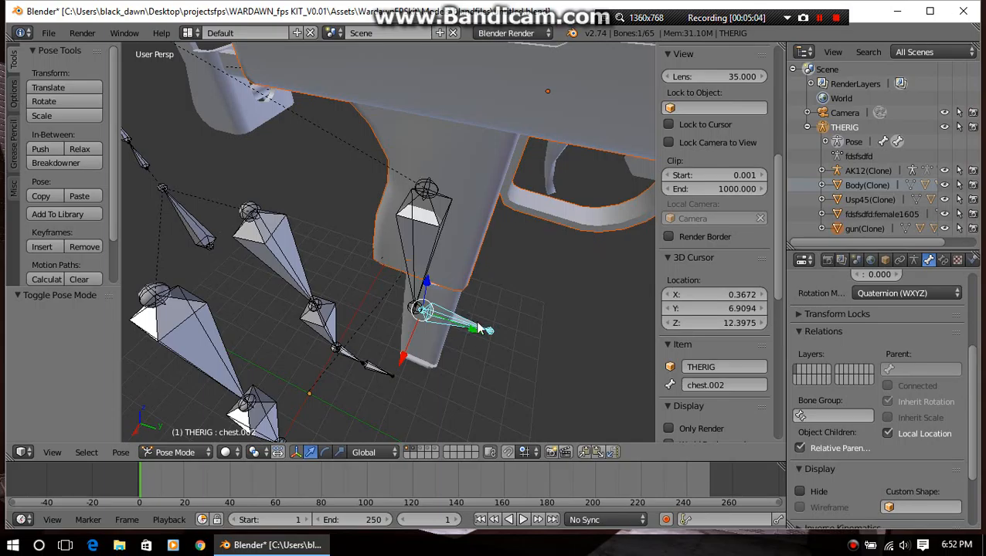
key("g")
key("y")
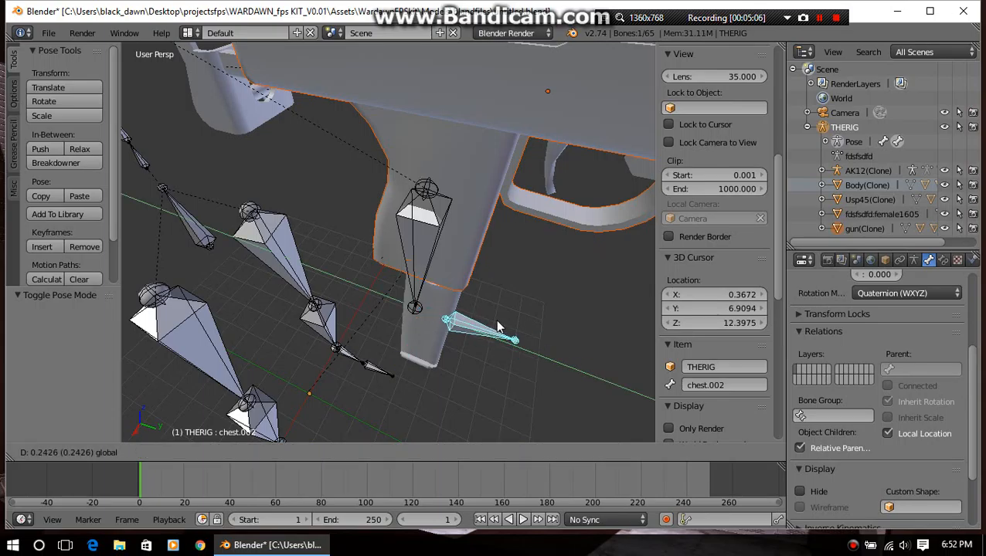
left_click(515, 340)
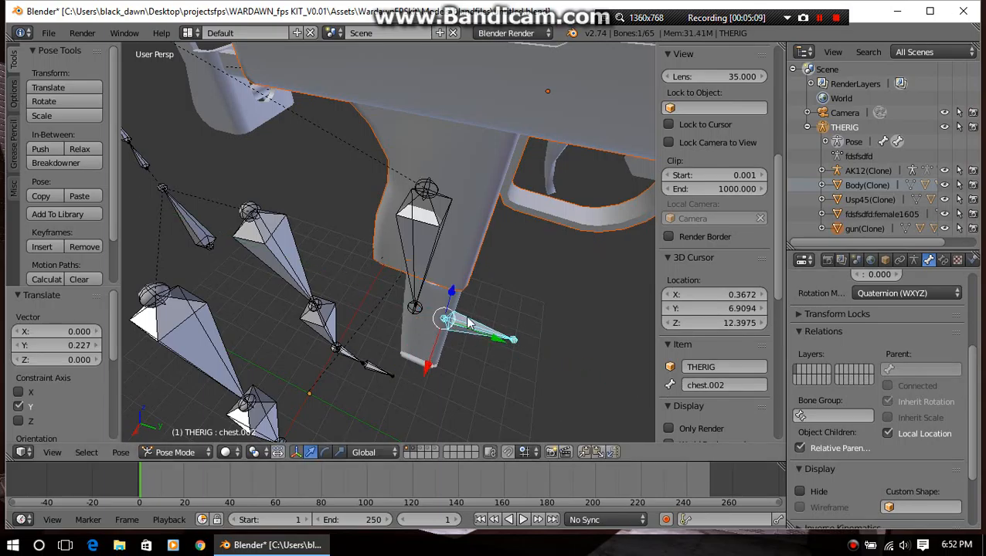
Raise the chest.002 bone about 2.135 along the global Z axis toward the gun body
middle_click_drag(469, 323, 468, 323)
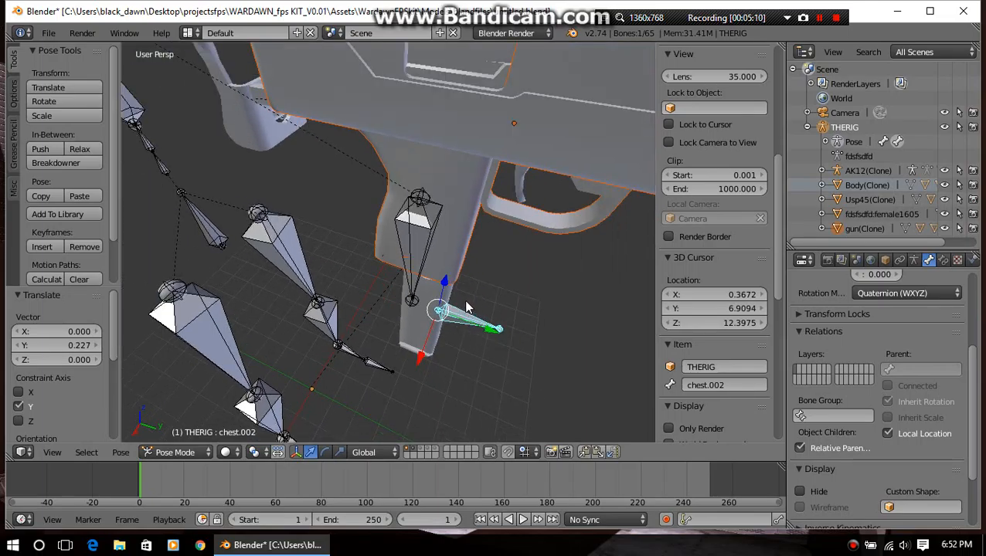
left_click_drag(445, 287, 466, 102)
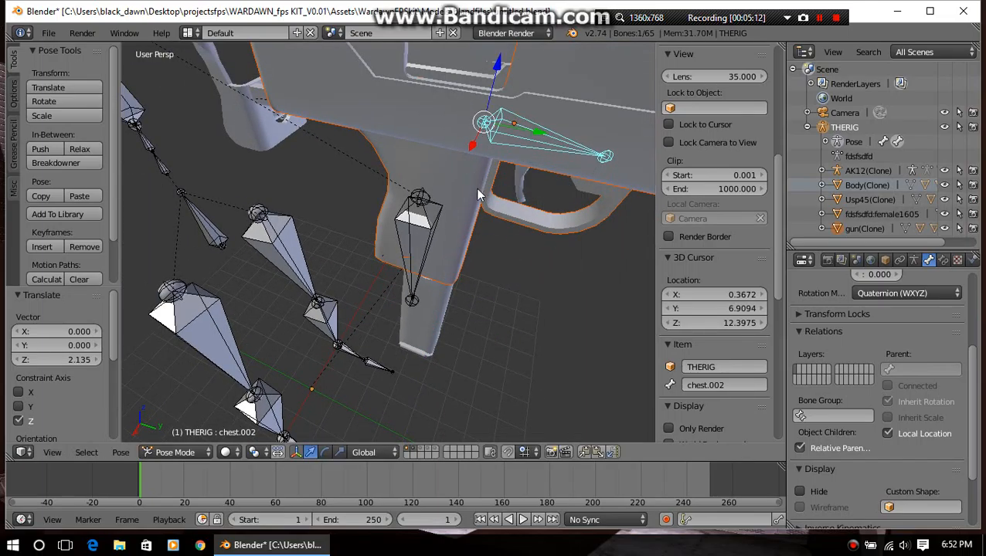
middle_click_drag(475, 187, 459, 161)
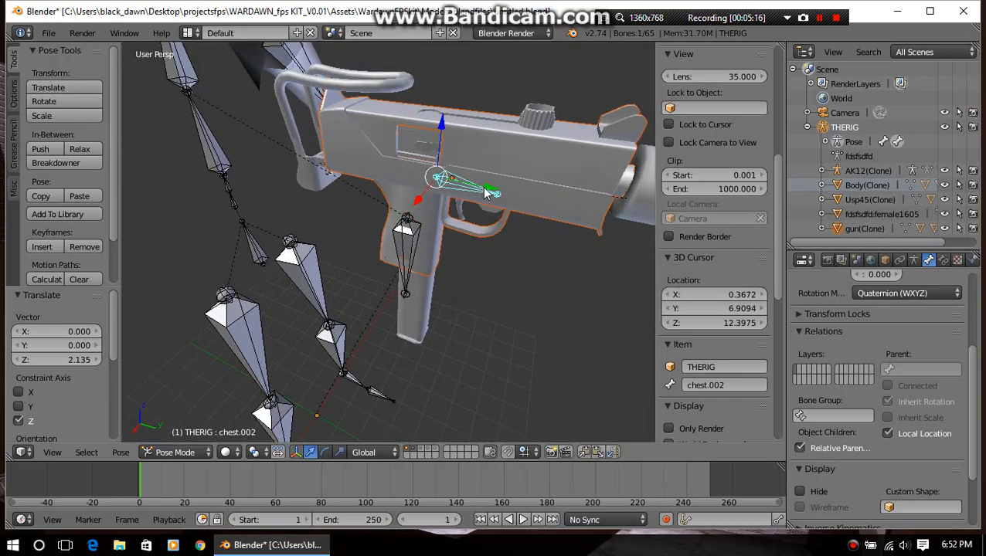
Move the chest.002 bone up to the lever on top of the gun, ending with about -0.092 along Z
left_click_drag(482, 186, 526, 60)
left_click(518, 63)
middle_click_drag(626, 107, 423, 129)
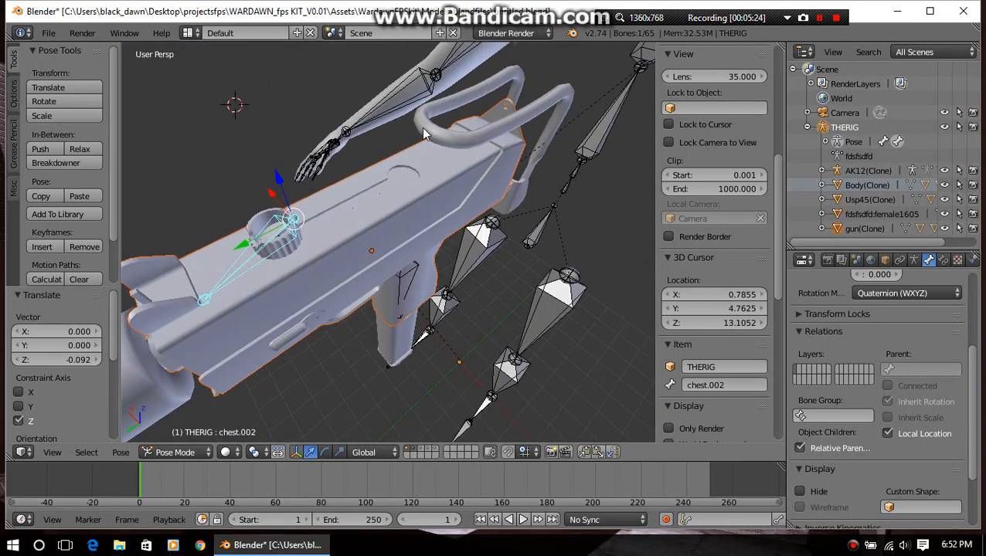
Fine-tune the chest.002 bone at the lever by about -0.024 along Y and 0.050 along Z
left_click_drag(261, 242, 264, 239)
middle_click_drag(274, 235, 283, 205)
scroll(283, 205, "up", 1)
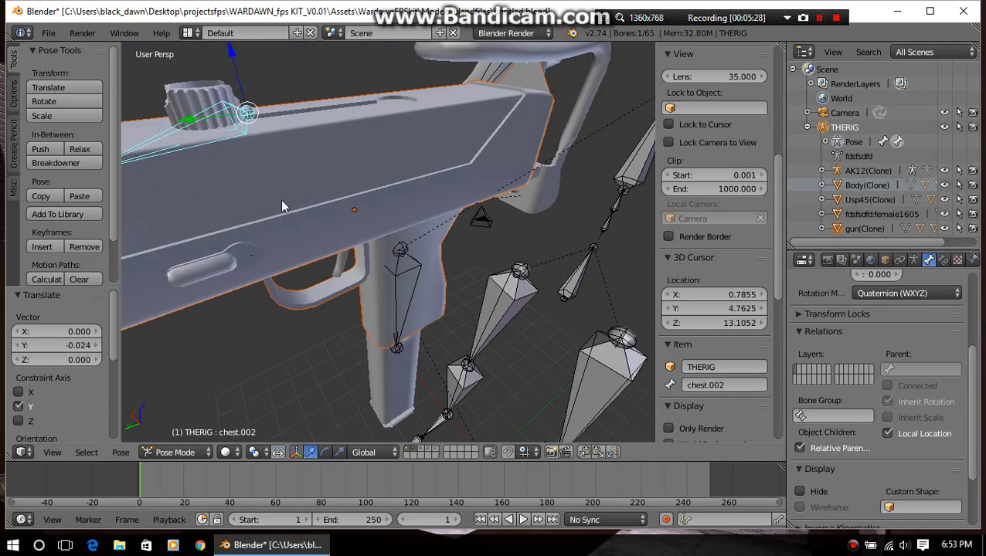
scroll(282, 202, "down", 2)
left_click_drag(302, 118, 306, 121)
middle_click_drag(305, 123, 539, 200)
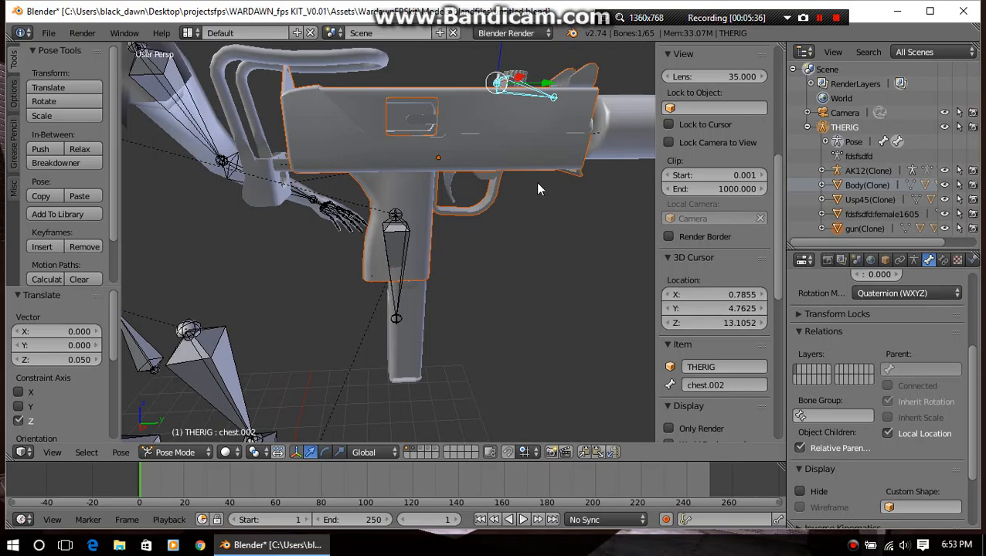
middle_click_drag(536, 182, 391, 242)
key("Tab")
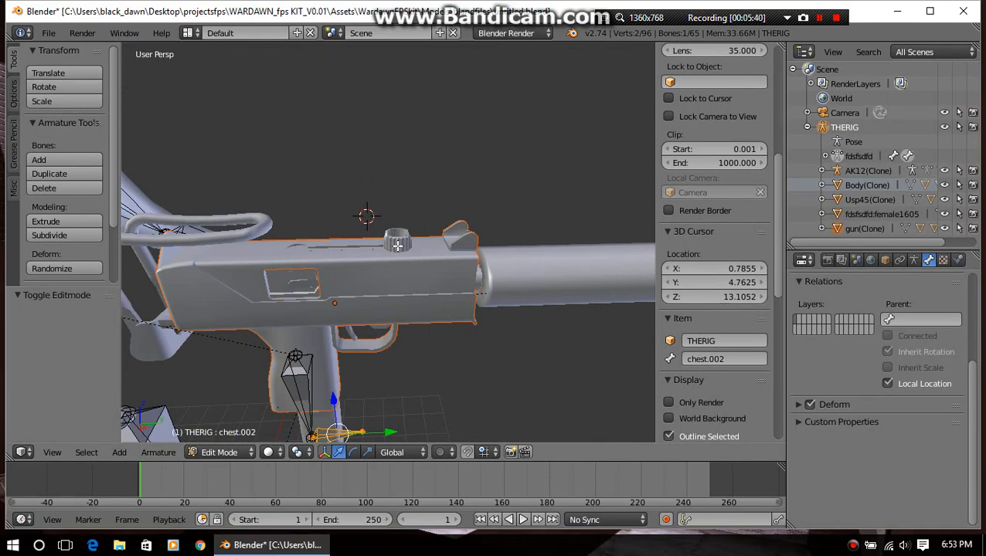
key("Tab")
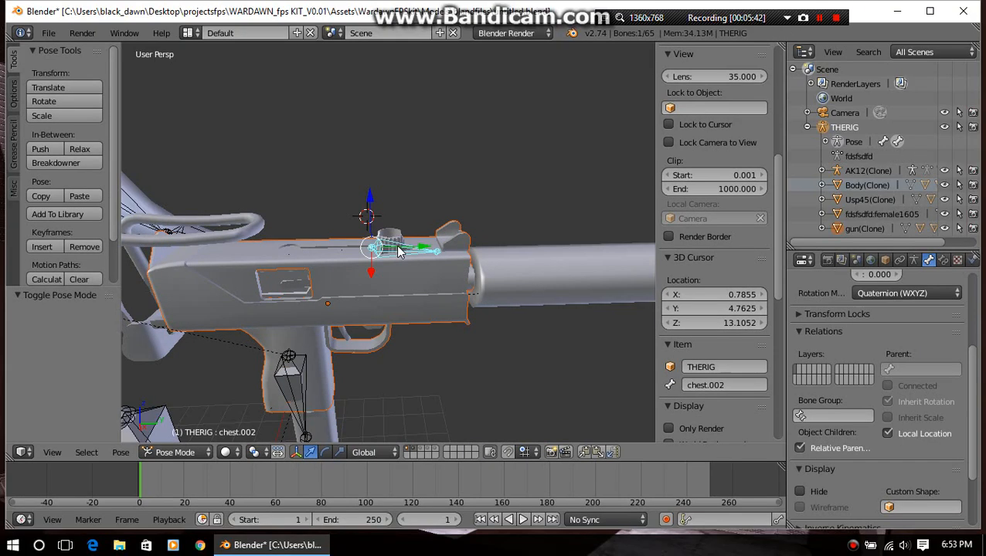
Select the lever object together with THERIG and parent it to the chest.002 bone in Pose Mode using Bone Relative
left_click(173, 452)
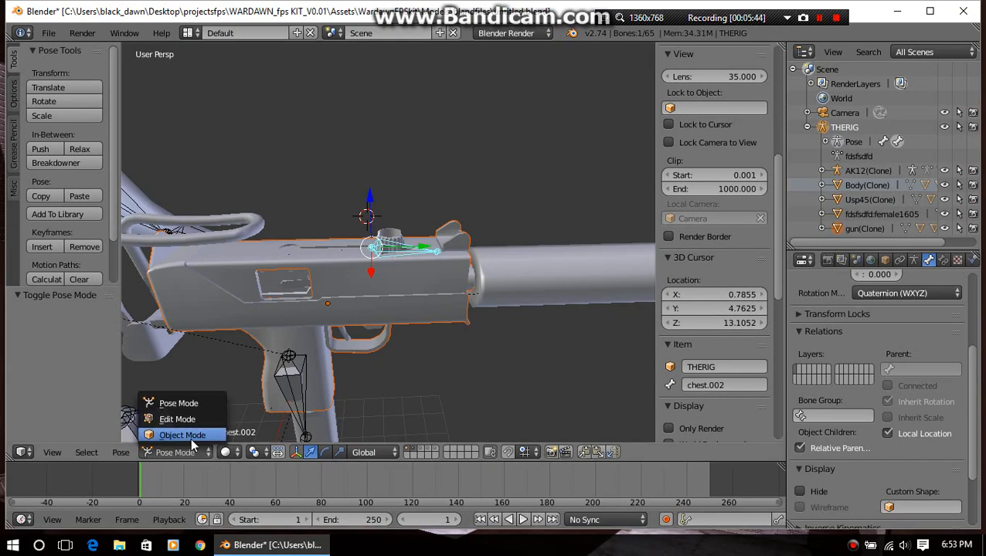
left_click(190, 438)
right_click(390, 242)
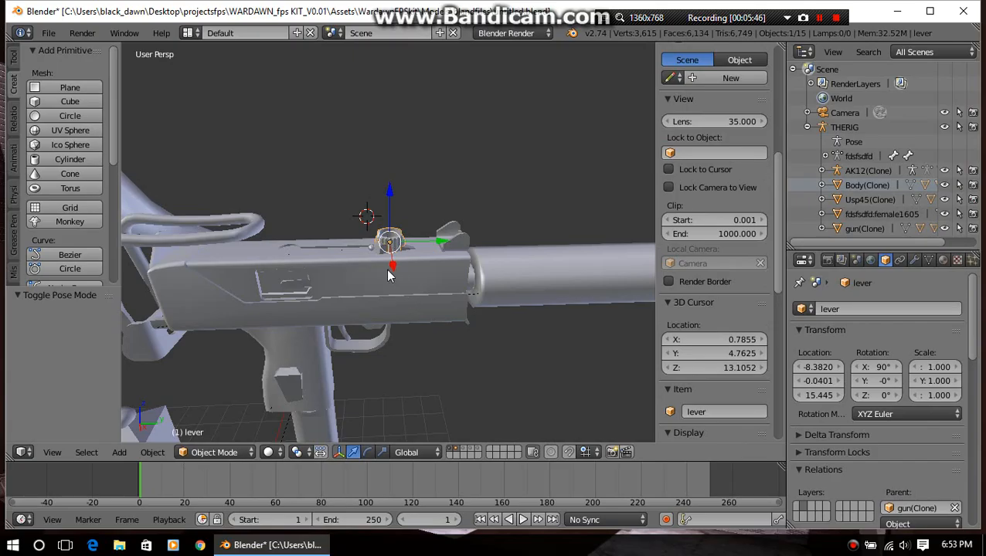
right_click(377, 248, "shift")
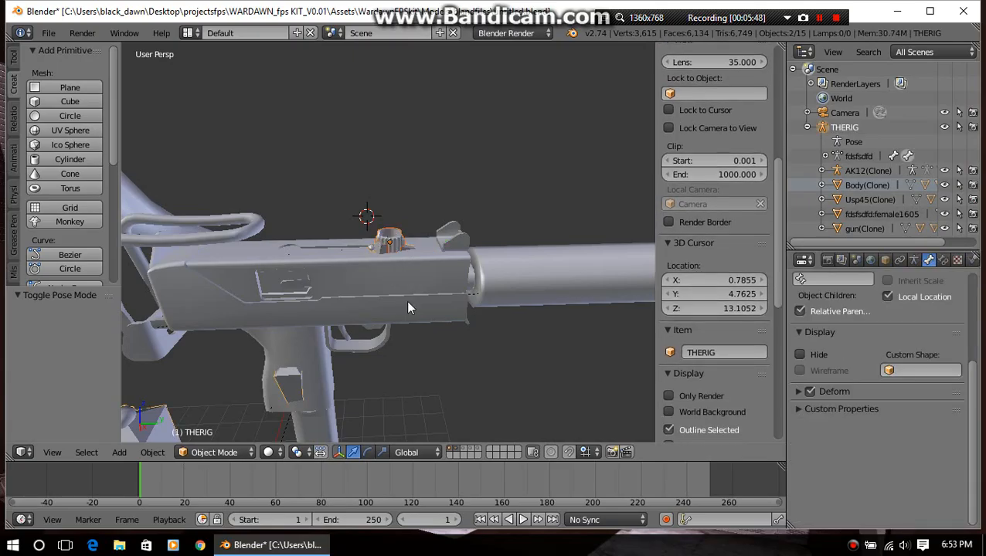
left_click(231, 452)
left_click(214, 402)
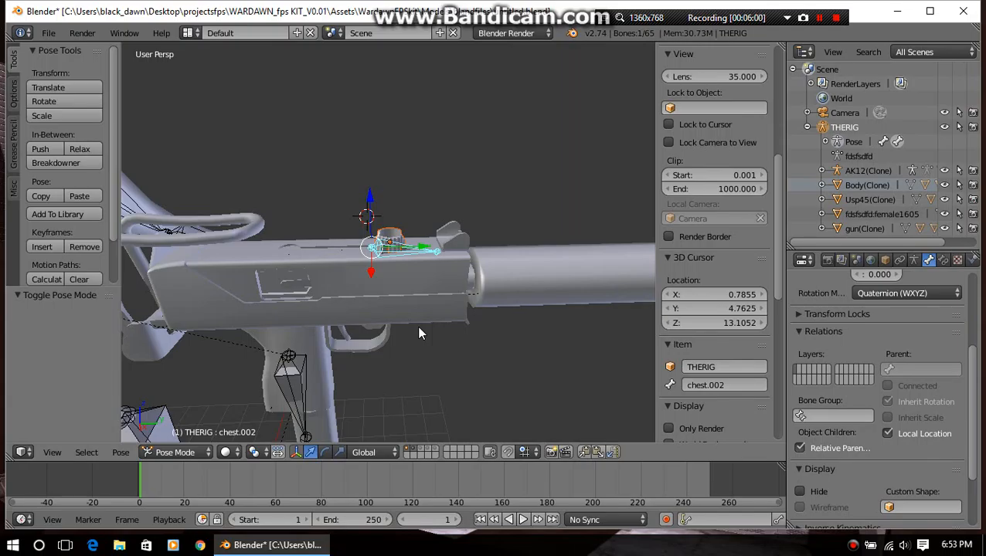
key("ctrl+p")
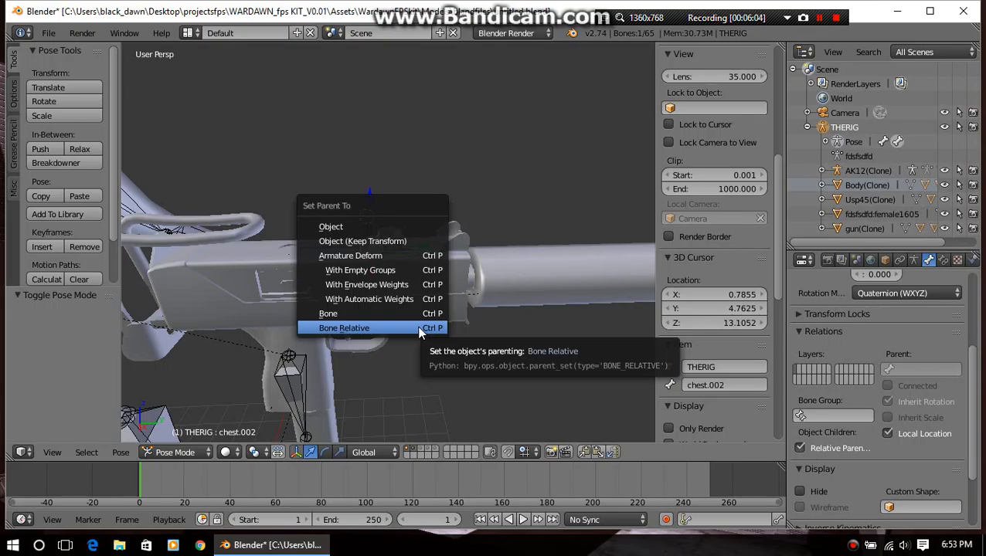
left_click(420, 329)
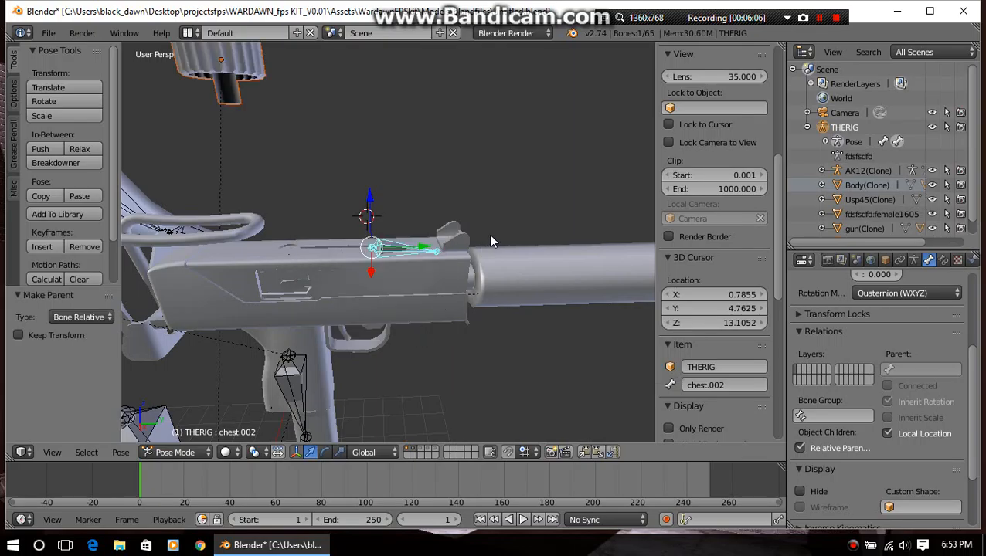
Inspect the parented lever and test-move the chest.002 bone about -0.033 along the global Z axis
middle_click_drag(418, 335, 324, 231)
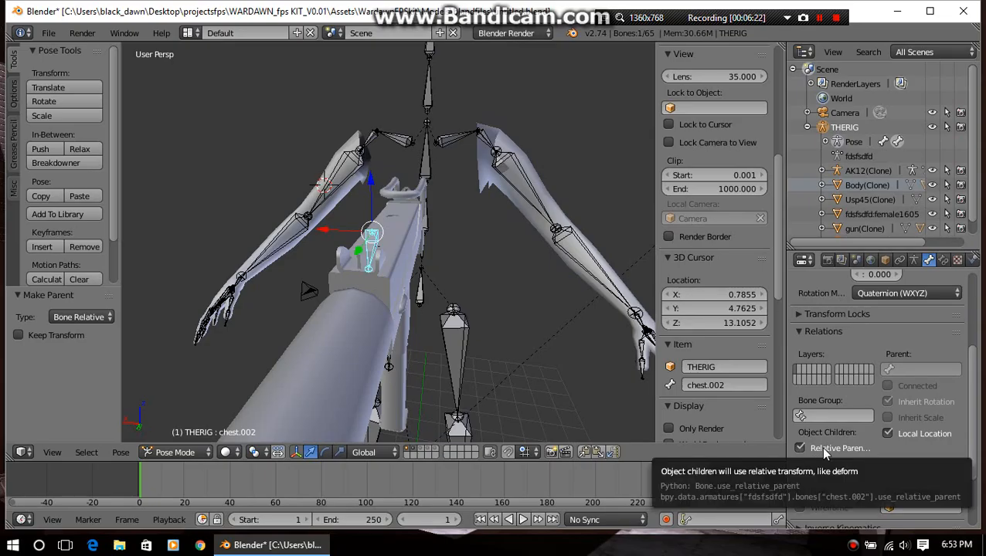
scroll(819, 437, "down", 1)
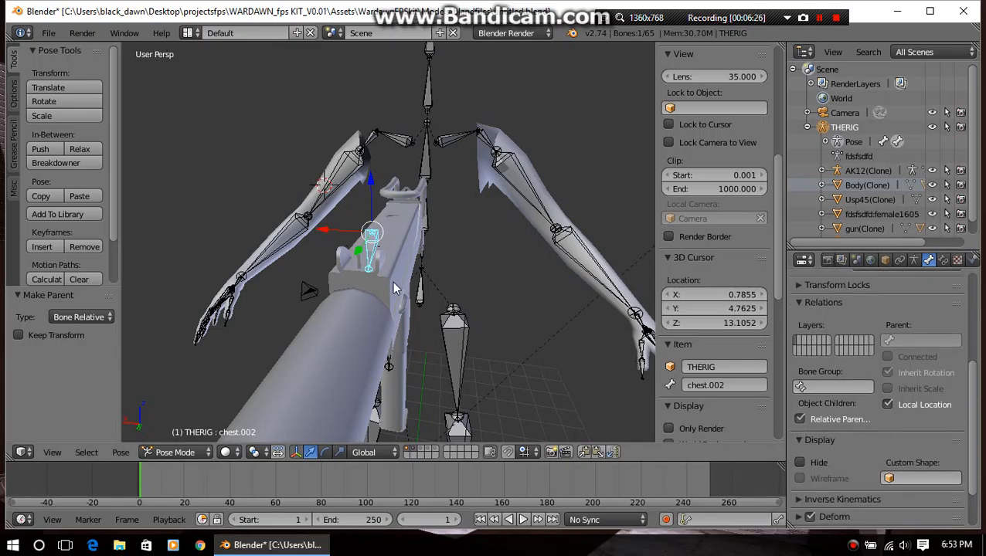
middle_click_drag(186, 256, 425, 289)
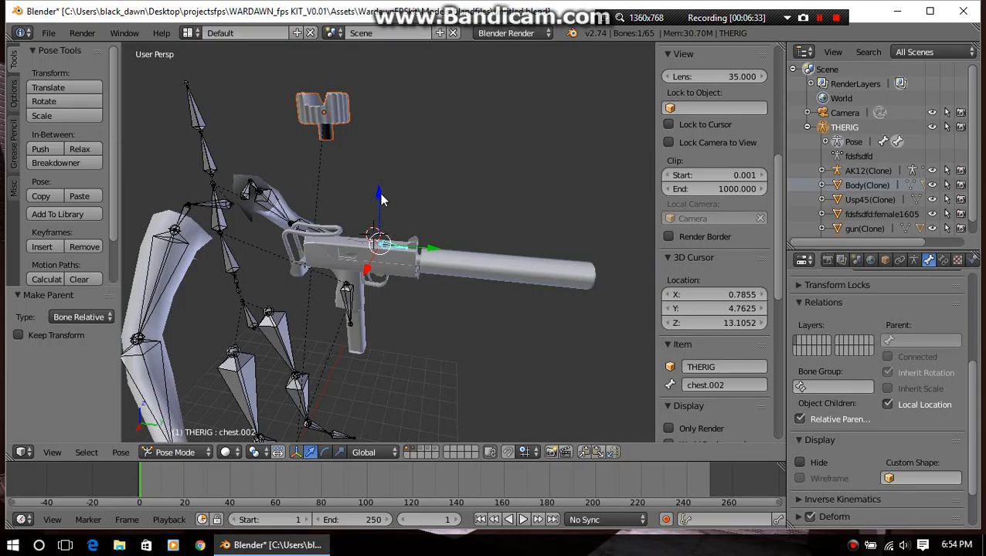
left_click_drag(382, 196, 358, 189)
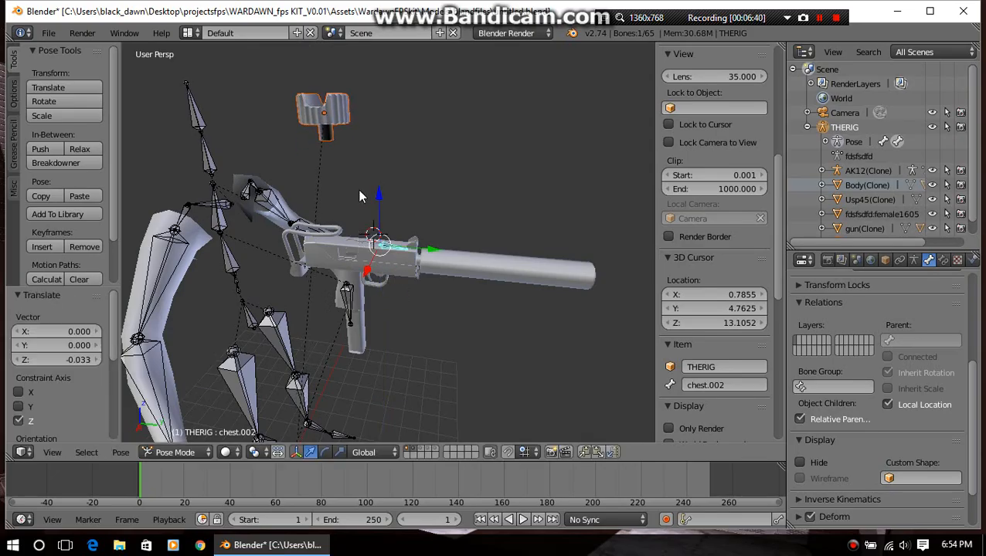
middle_click_drag(358, 189, 521, 197)
middle_click_drag(478, 223, 423, 223)
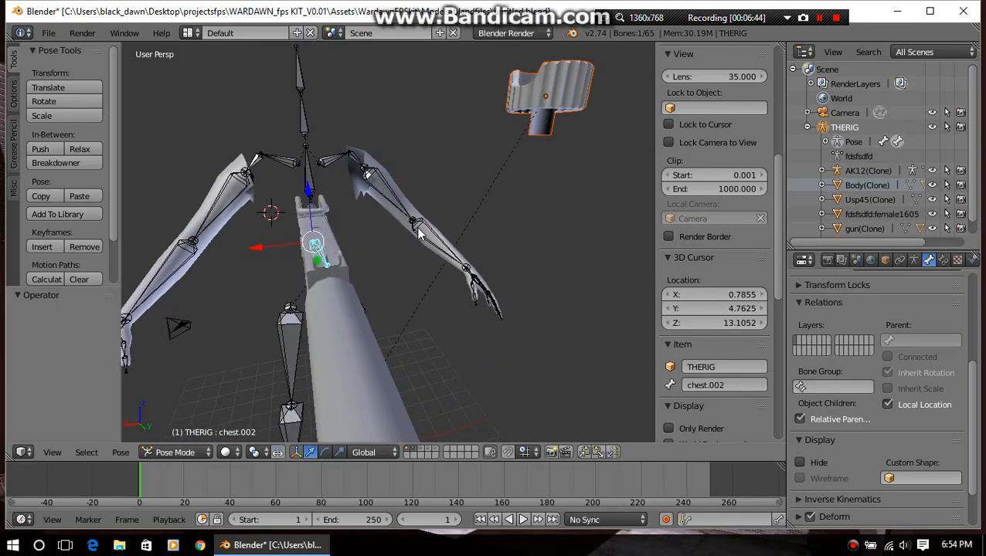
Select the displaced lever object and move it about 8.310 along the global X axis
right_click(554, 119)
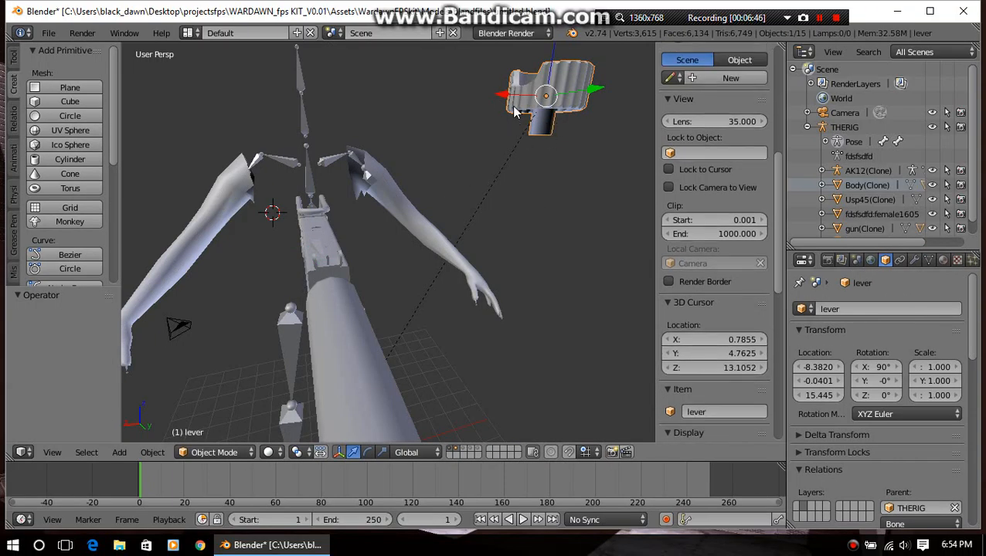
key("g")
key("x")
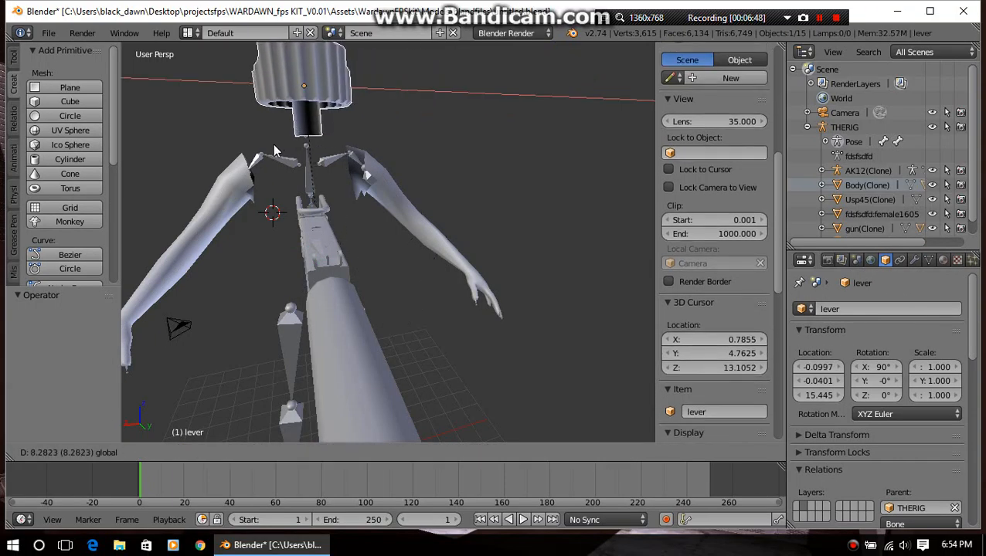
left_click(276, 152)
middle_click_drag(276, 153, 344, 222)
Position the lever over the gun body at about X 0.1379, Y 5.0411, Z 13.282
middle_click_drag(335, 256, 479, 147, "shift")
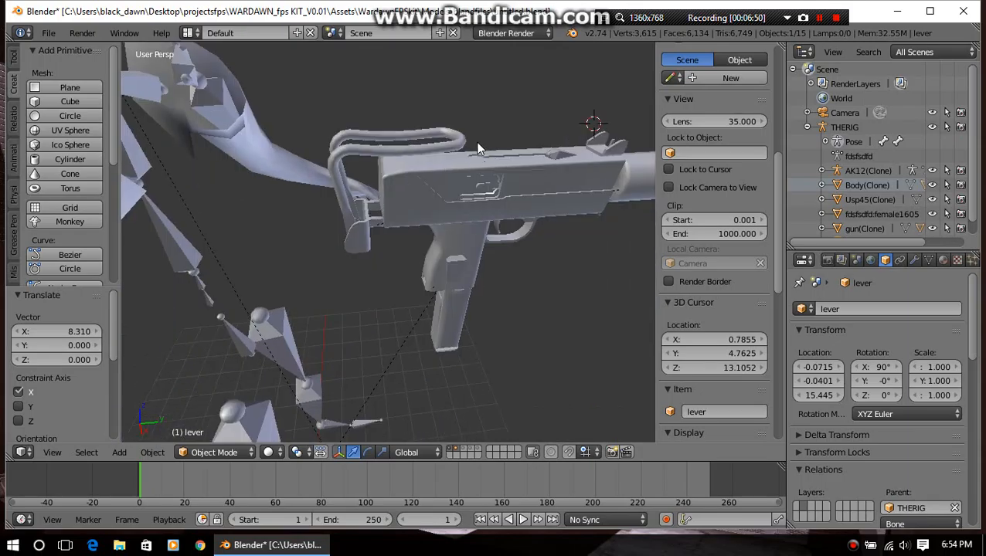
scroll(479, 147, "down", 4)
left_click_drag(295, 94, 533, 137)
key("KP_Decimal")
middle_click_drag(342, 181, 361, 112)
left_click_drag(350, 86, 338, 92)
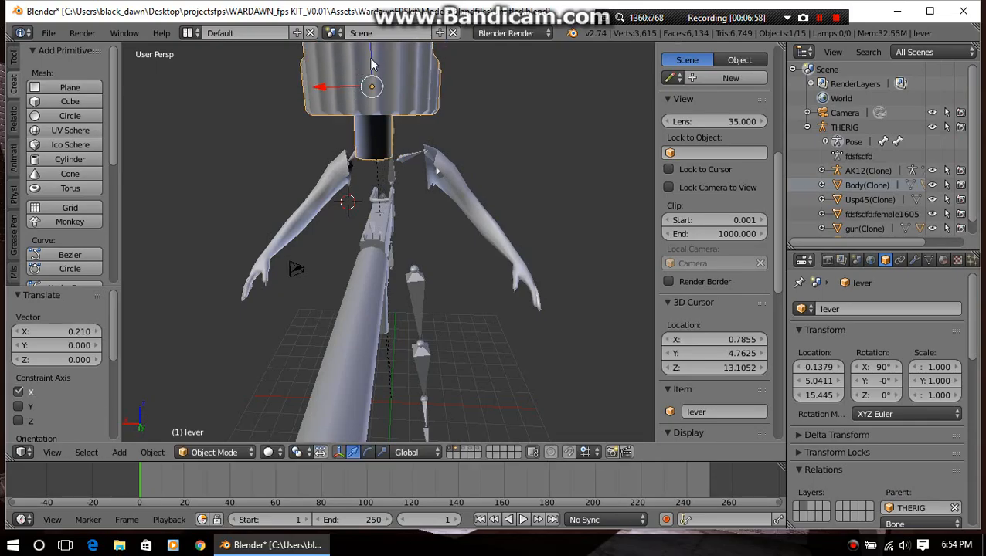
left_click_drag(372, 65, 371, 180)
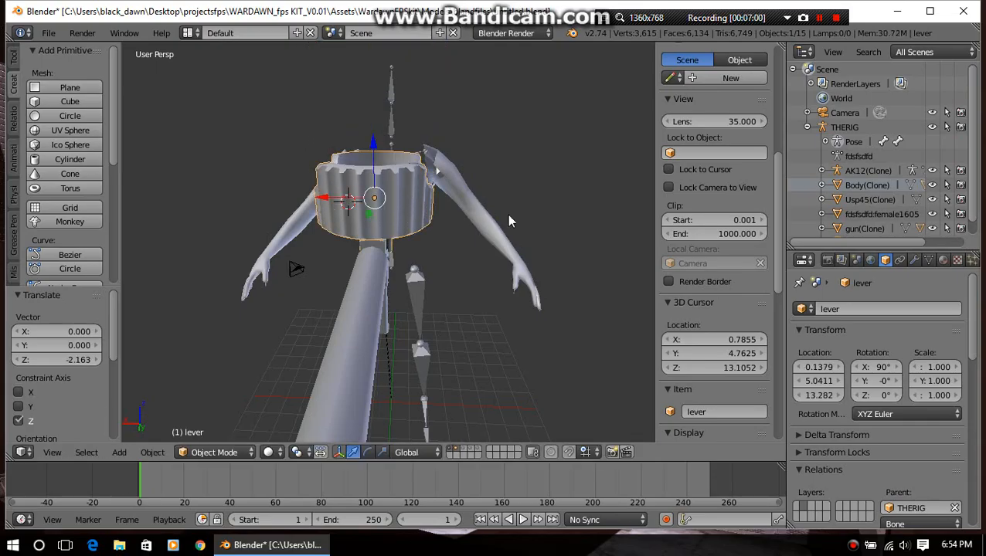
Scale the lever down uniformly to about 0.185
middle_click_drag(507, 214, 330, 231)
scroll(253, 257, "up", 6)
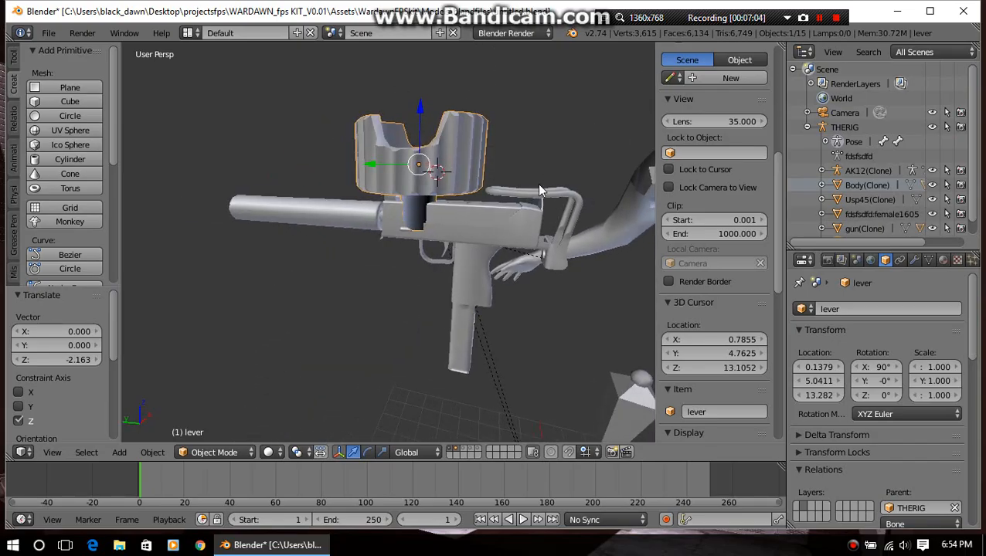
key("s")
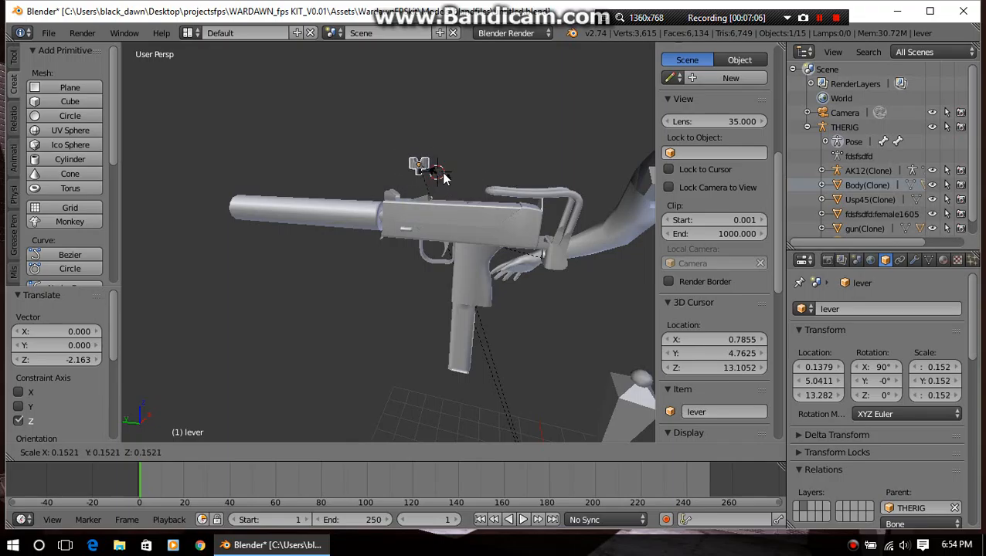
left_click(440, 171)
Move the lever about -0.561 along Z and -0.198 along Y toward its slot on the gun
middle_click_drag(441, 172, 322, 229)
left_click_drag(364, 187, 363, 214)
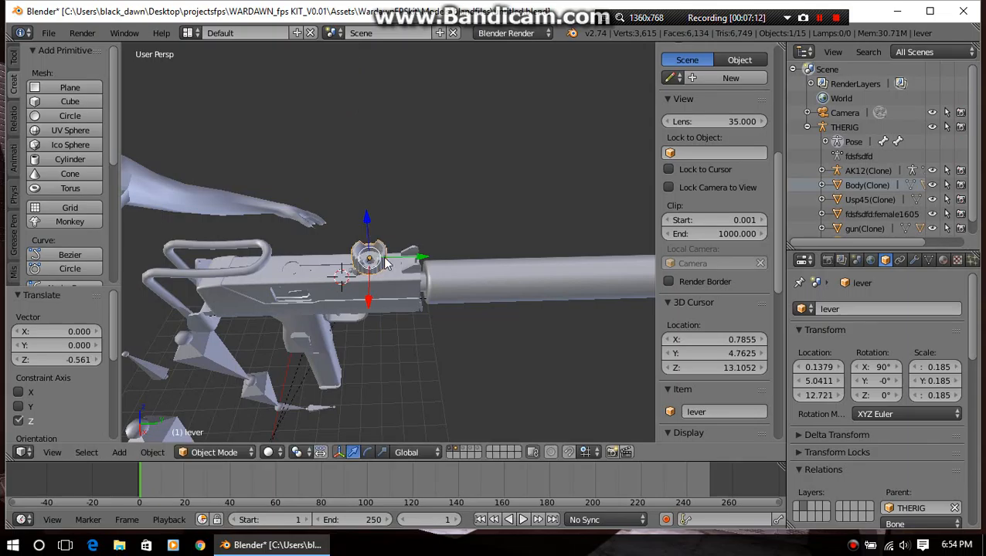
left_click_drag(423, 259, 409, 263)
Scale the lever by about 0.767 to 0.142, and lower it about 0.082 along Z
key("s")
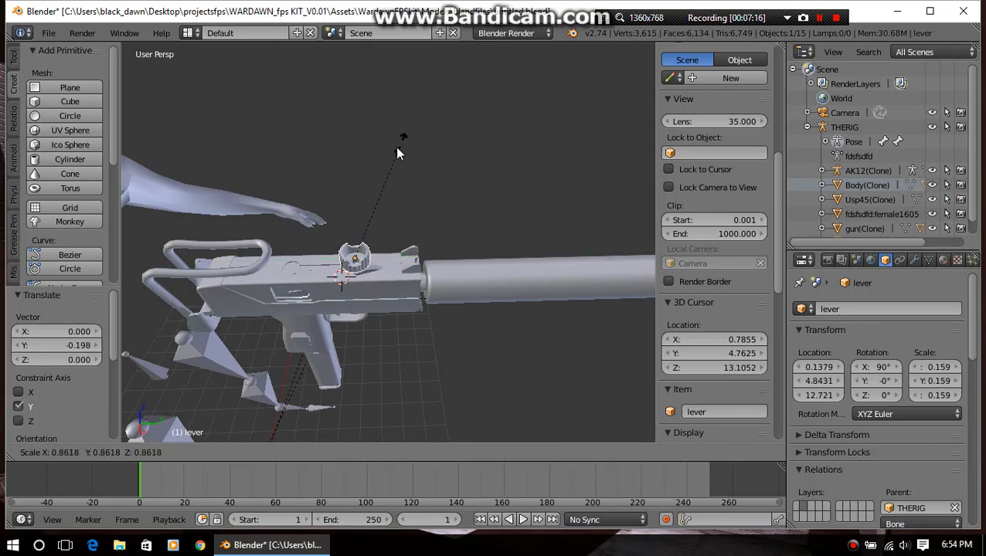
left_click(388, 159)
middle_click_drag(388, 159, 378, 376)
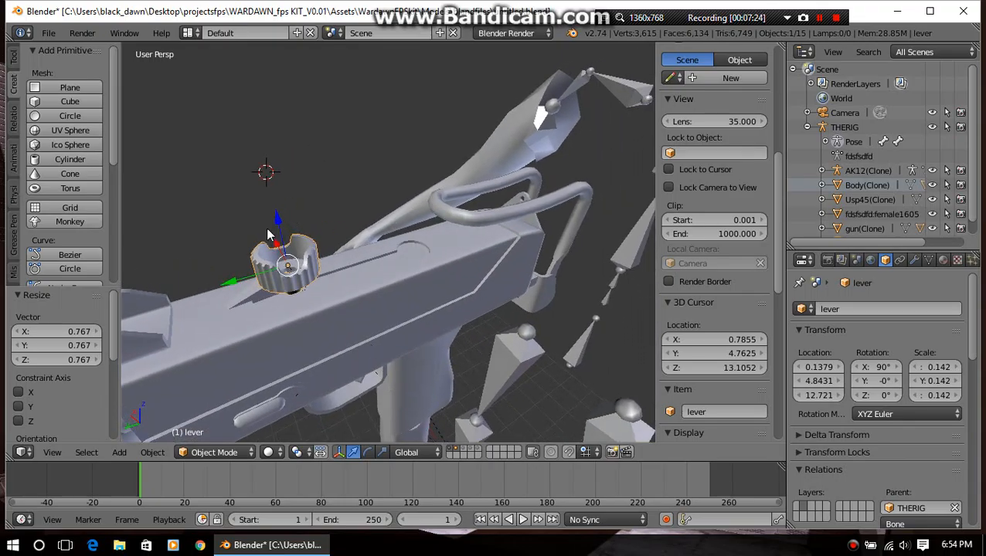
middle_click_drag(271, 231, 279, 277)
left_click_drag(221, 265, 225, 275)
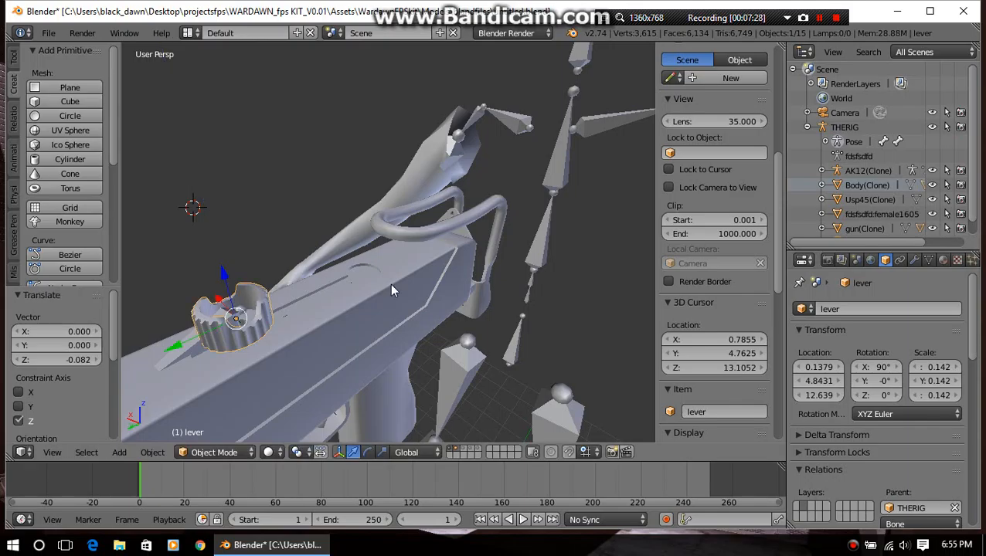
Lower the lever another 0.015 or so along Z so it sits on the gun's top surface
middle_click_drag(391, 284, 145, 234)
middle_click_drag(398, 352, 458, 419)
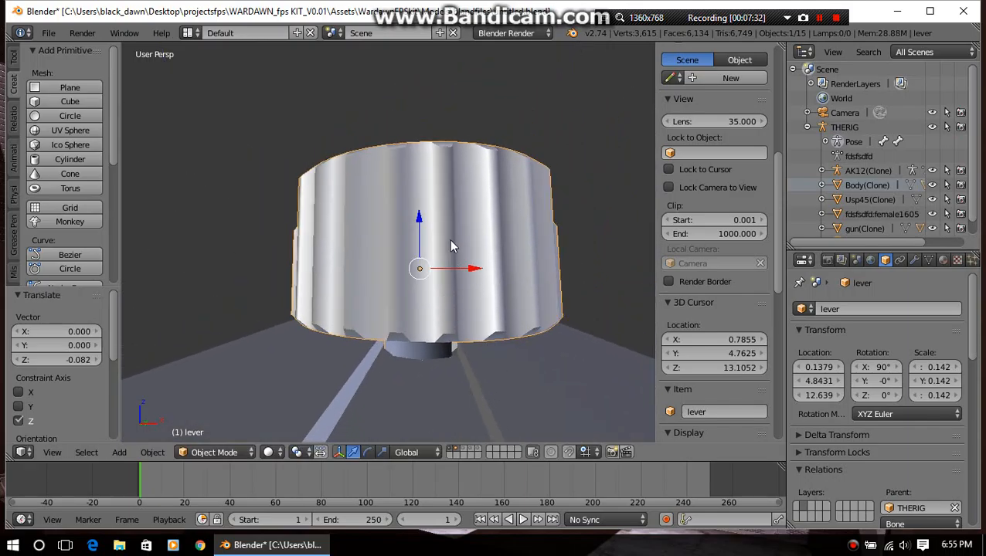
left_click_drag(424, 219, 418, 228)
middle_click_drag(475, 250, 507, 289)
scroll(366, 346, "down", 5)
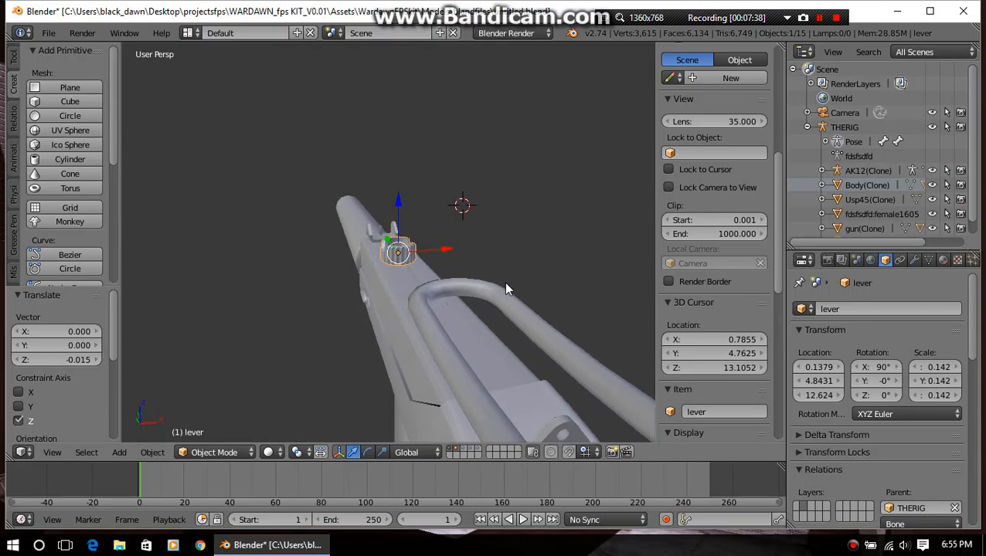
Scale the lever by about 0.897 to 0.127 and check its fit from the side
key("s")
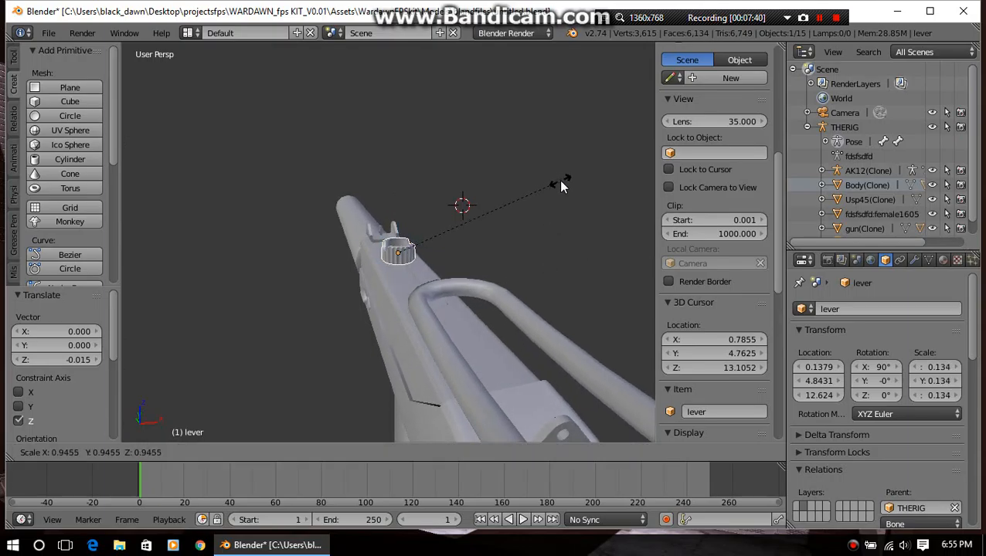
left_click(552, 190)
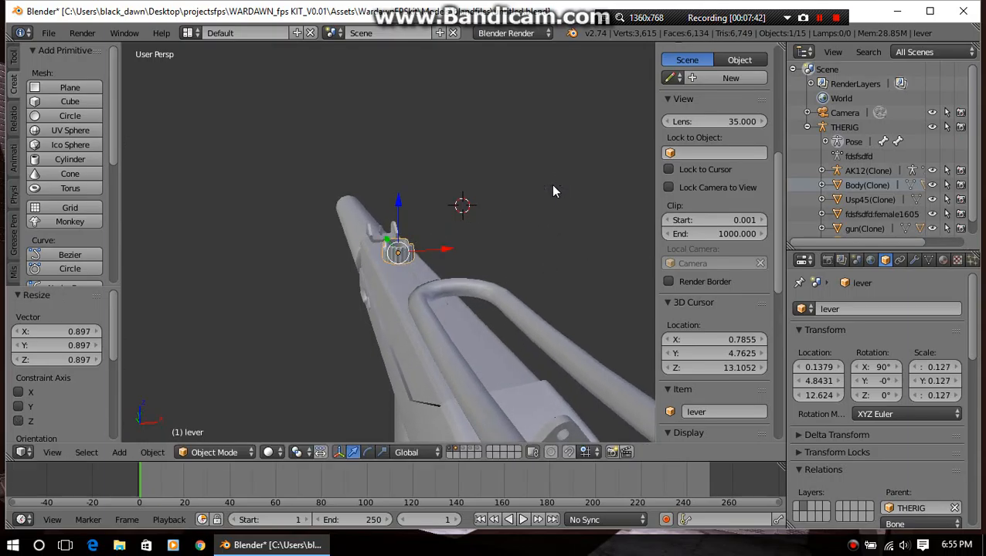
scroll(504, 241, "up", 6)
middle_click_drag(621, 221, 345, 253)
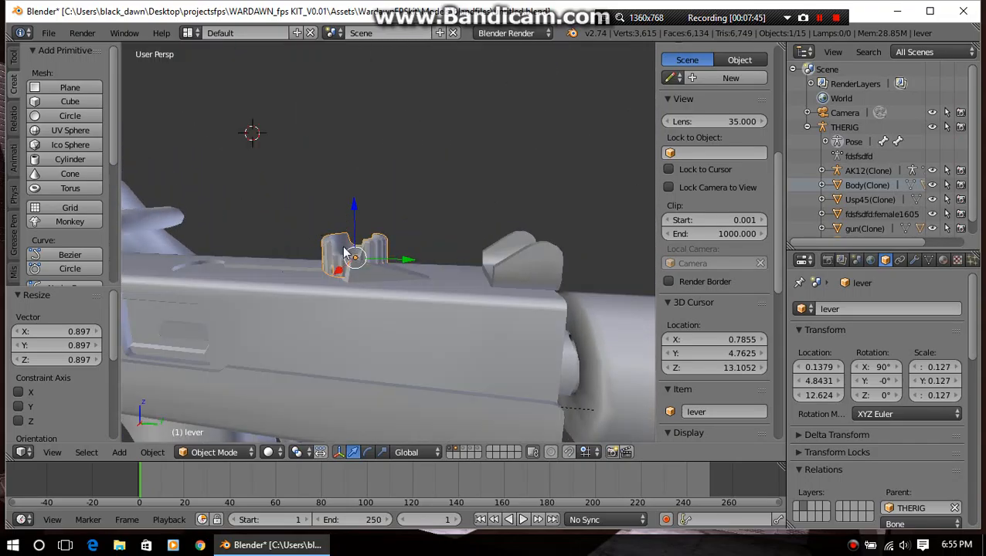
Select the lever bone chest.002 and move it about 0.129 along Y in Pose Mode
right_click(378, 287)
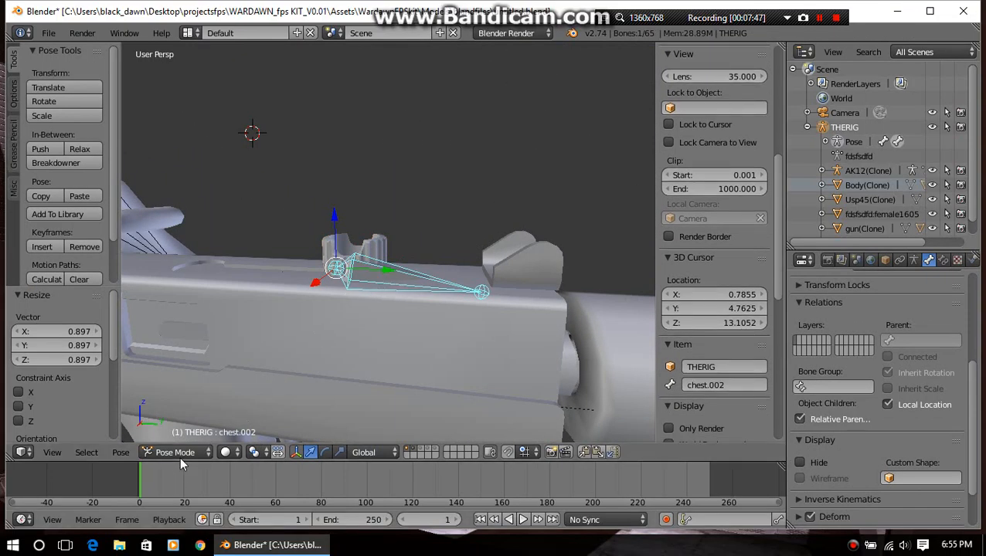
left_click_drag(382, 275, 410, 311)
middle_click_drag(410, 311, 419, 280)
scroll(433, 316, "down", 1)
scroll(431, 317, "up", 2)
scroll(431, 316, "down", 3)
scroll(433, 315, "up", 4)
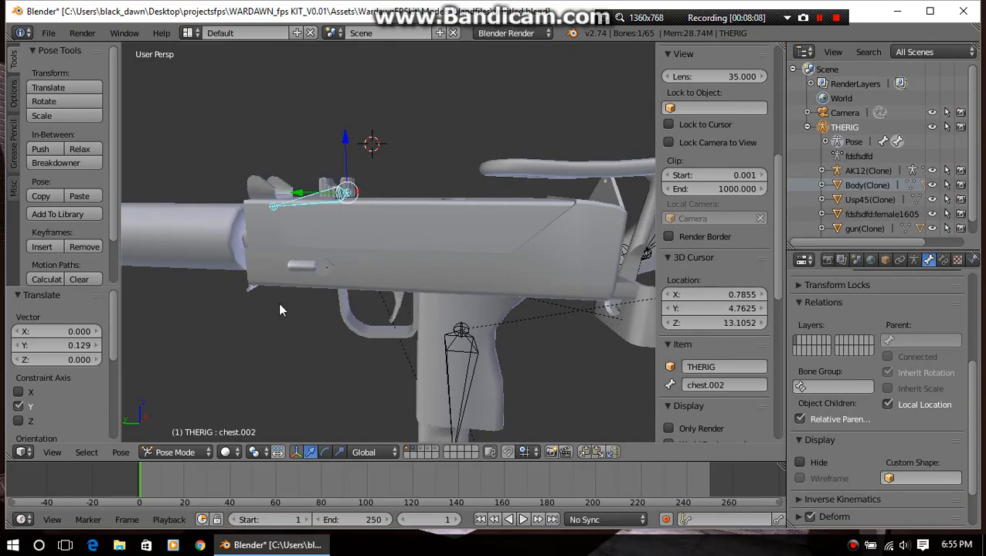
Examine the stock, silencer and lever placement on the gun from several angles, selecting the stock and silencer in turn
right_click(589, 171)
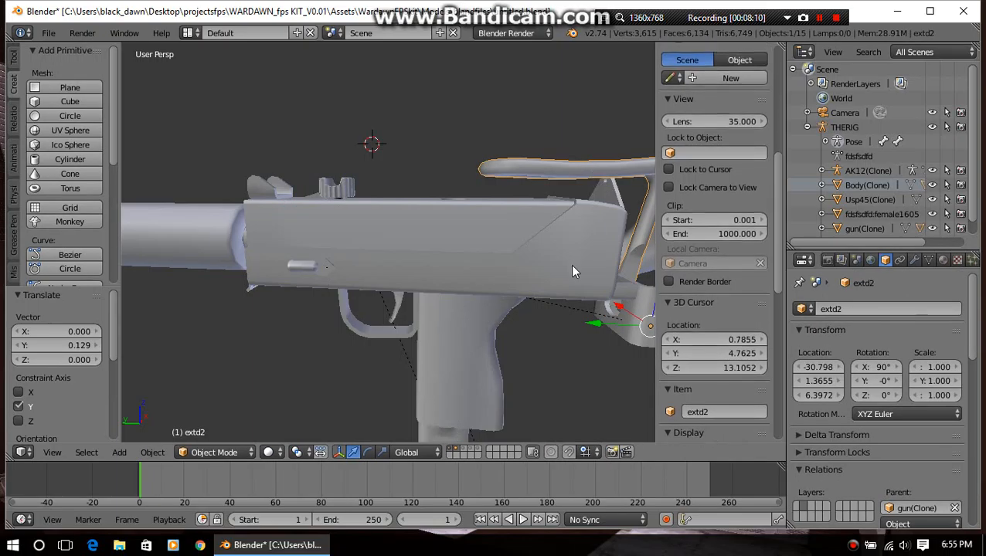
middle_click_drag(571, 265, 464, 258)
scroll(350, 250, "down", 5)
right_click(270, 247)
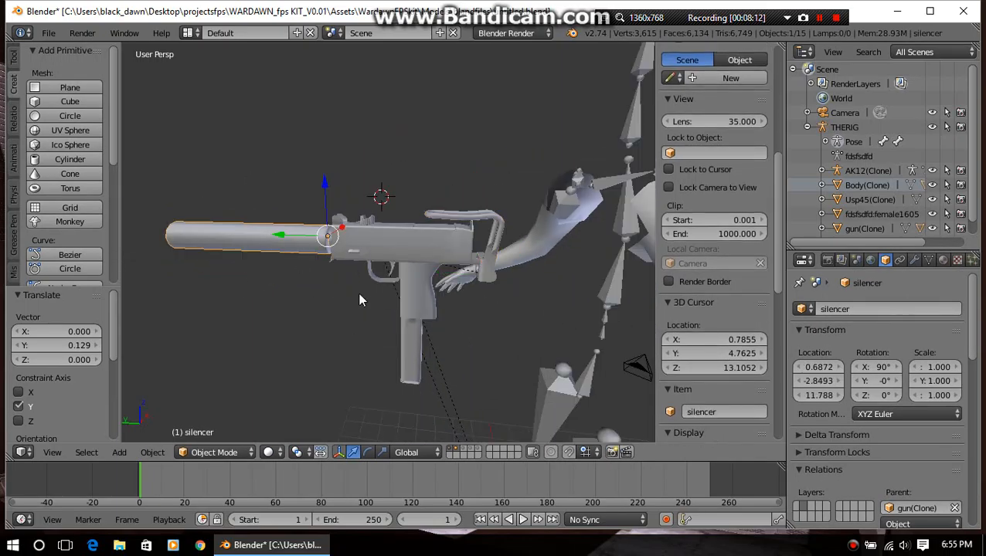
scroll(365, 298, "up", 5)
scroll(400, 282, "down", 4)
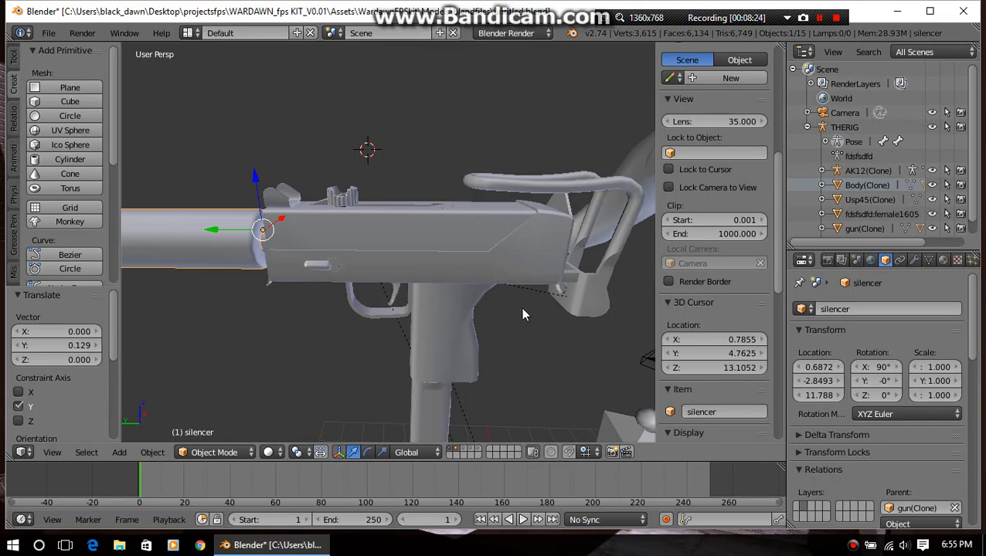
middle_click_drag(524, 313, 346, 282)
scroll(395, 286, "down", 4)
scroll(356, 278, "up", 3)
scroll(410, 319, "up", 3)
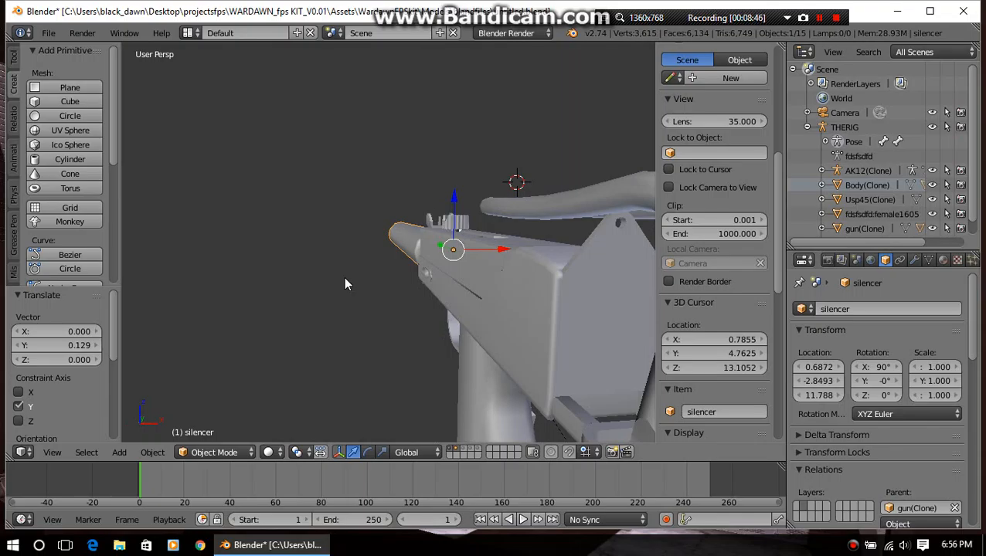
middle_click_drag(346, 284, 379, 325)
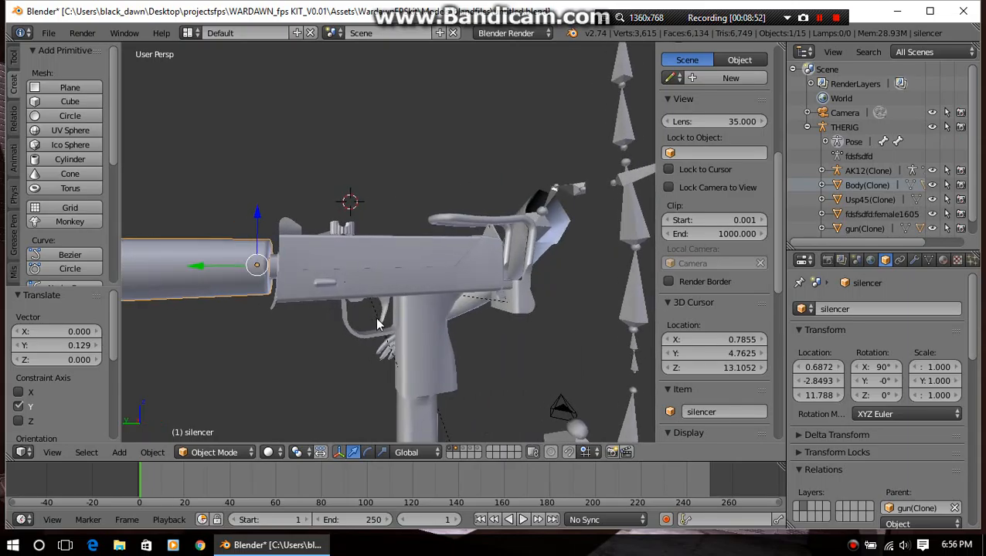
middle_click_drag(376, 325, 508, 303)
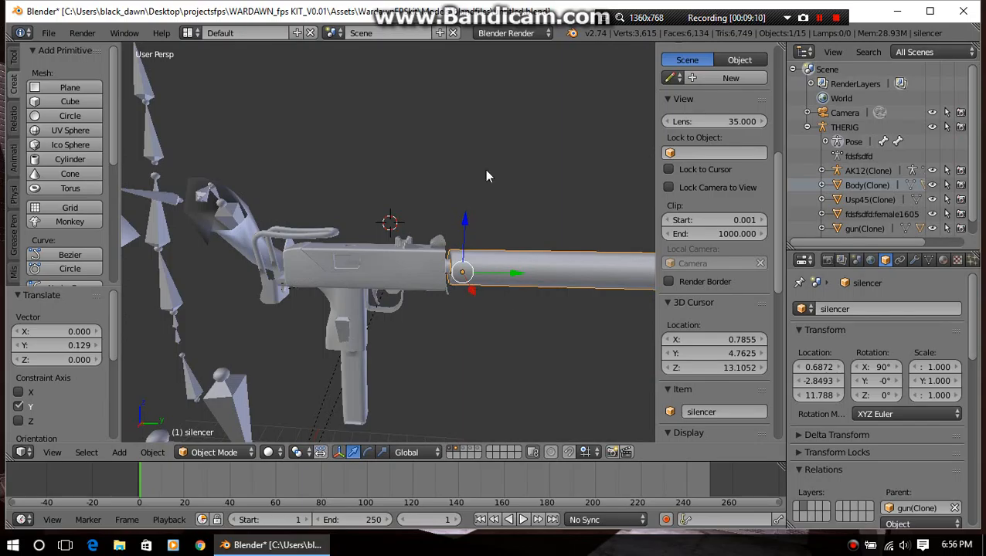
In the rig's Edit Mode, move the bone chest.002 from the magazine up and forward onto the gun's upper body
right_click(346, 336)
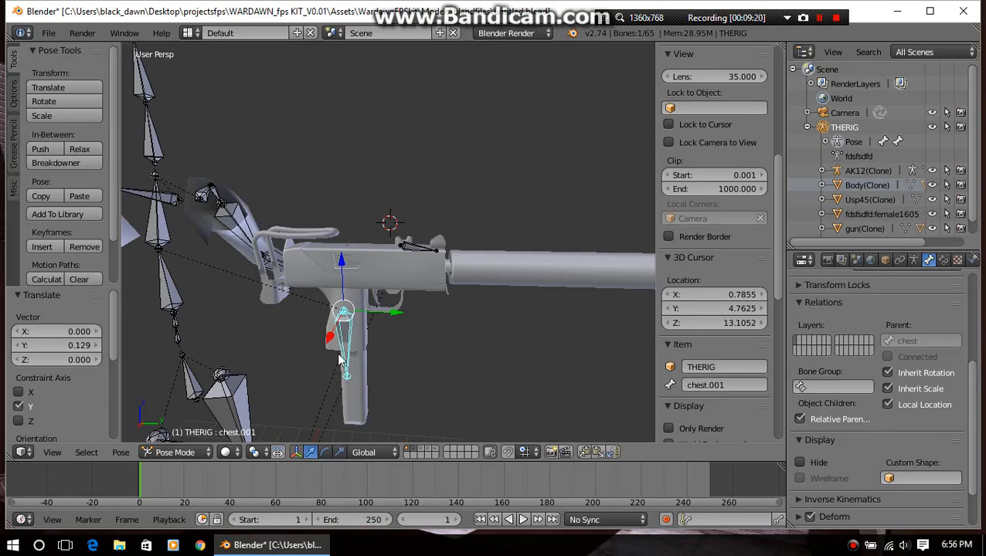
left_click(175, 452)
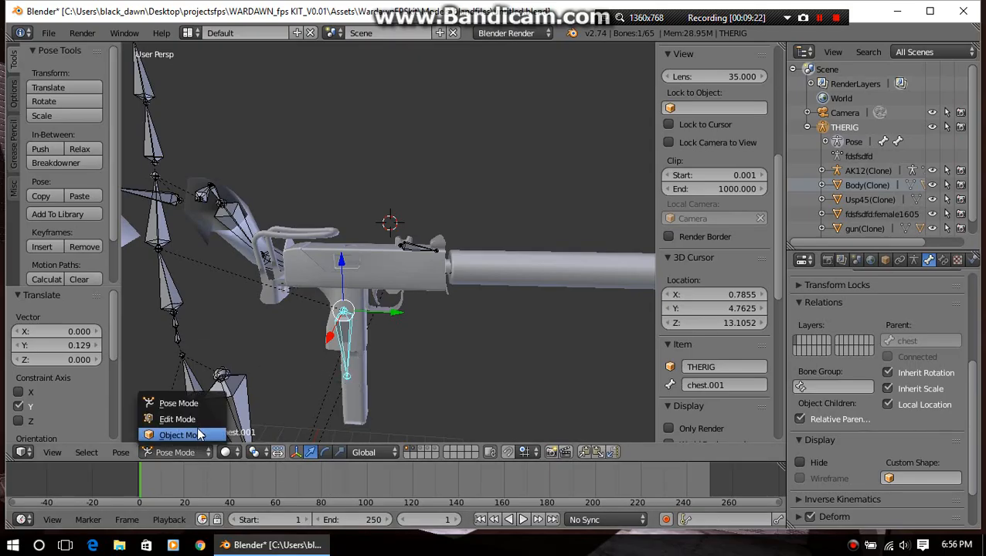
left_click(190, 418)
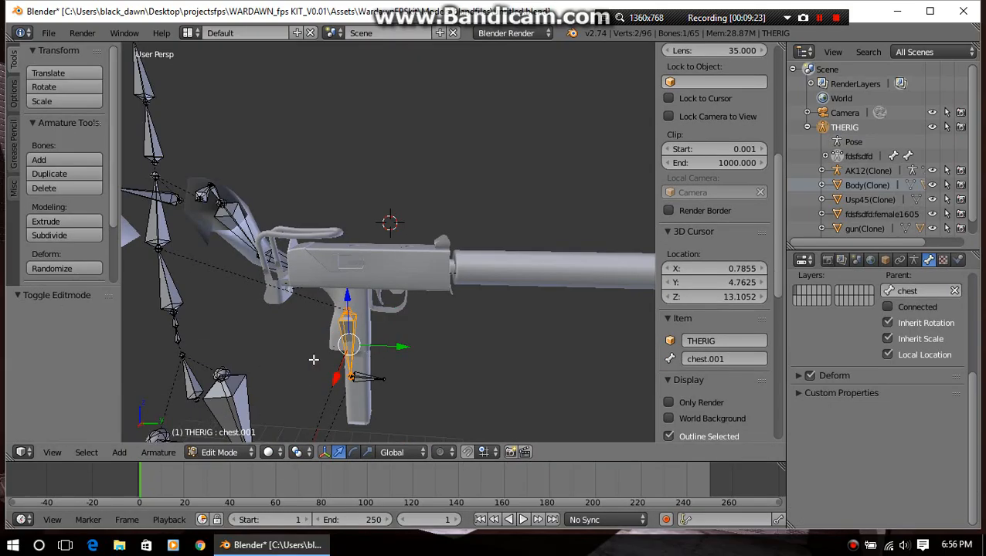
right_click(370, 379)
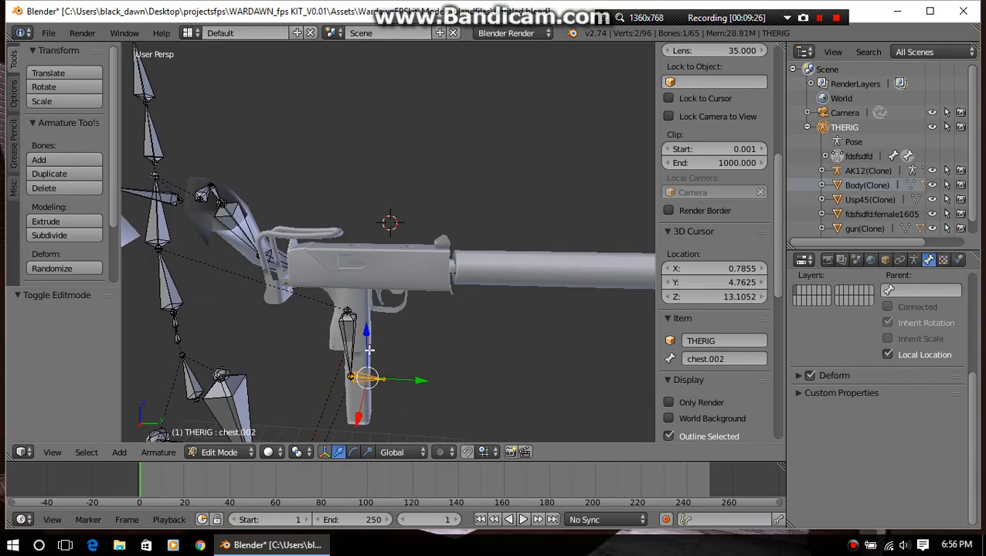
left_click_drag(368, 331, 360, 283)
left_click_drag(421, 256, 458, 284)
key("Tab")
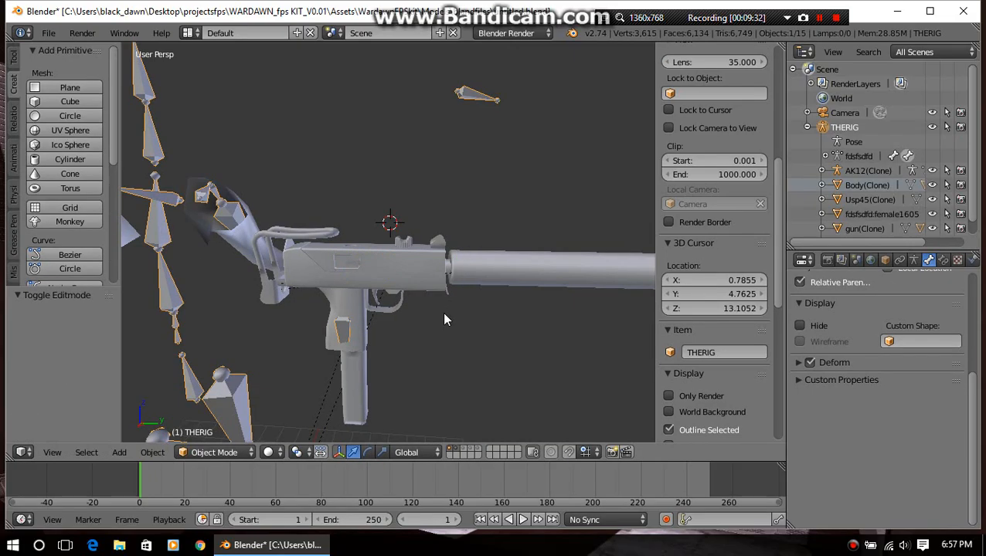
Compare the lever bone's placement in Object and Edit Mode, and lower the bone 1.760 along Z in Edit Mode
mouse_move(452, 307)
middle_mouse_down()
mouse_move(362, 330)
mouse_move(397, 337)
mouse_move(470, 314)
mouse_move(462, 322)
middle_mouse_up()
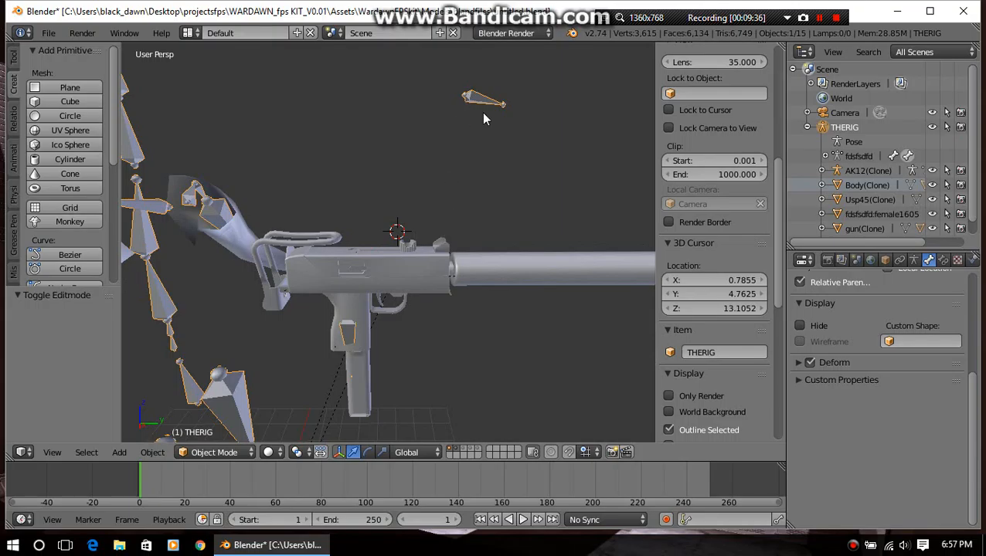
key("Tab")
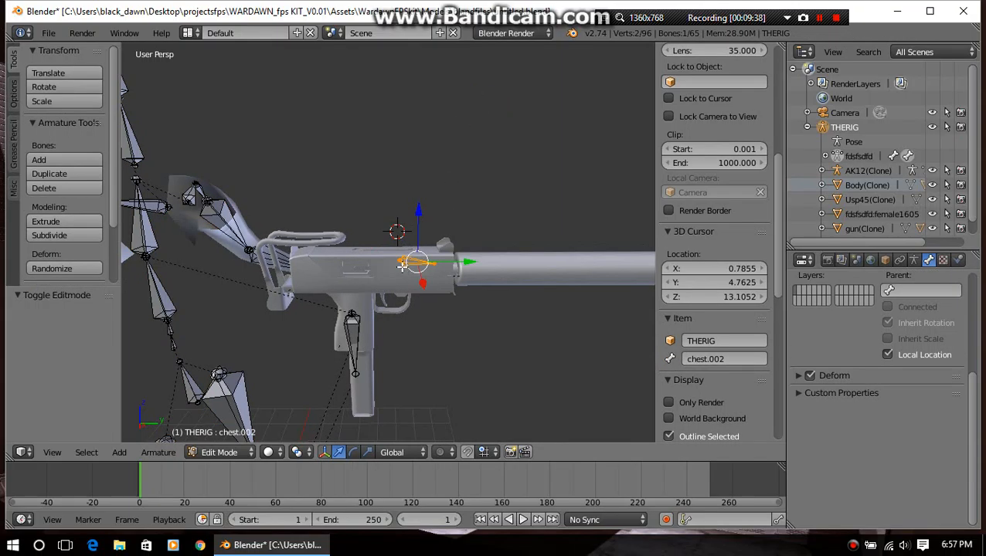
key("Tab")
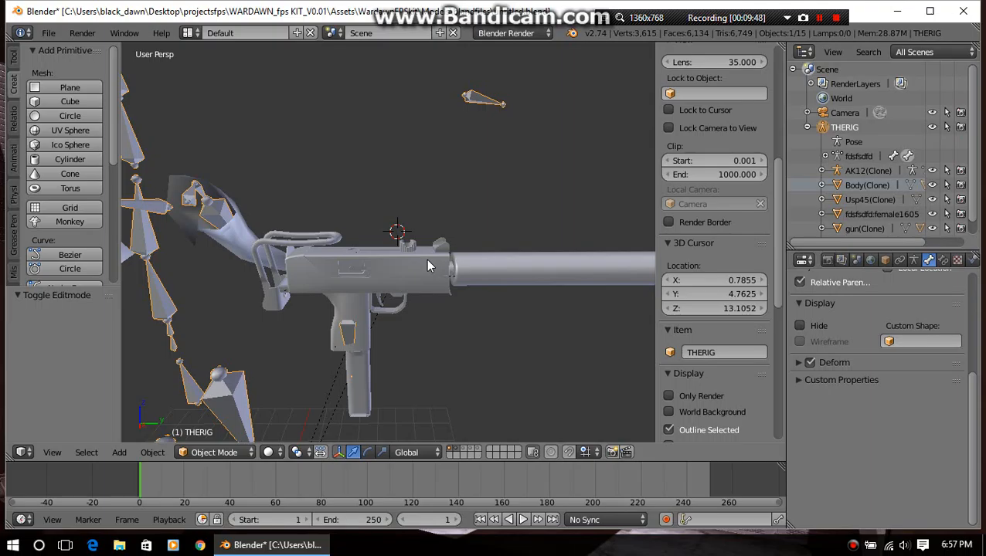
key("Tab")
key("g")
key("z")
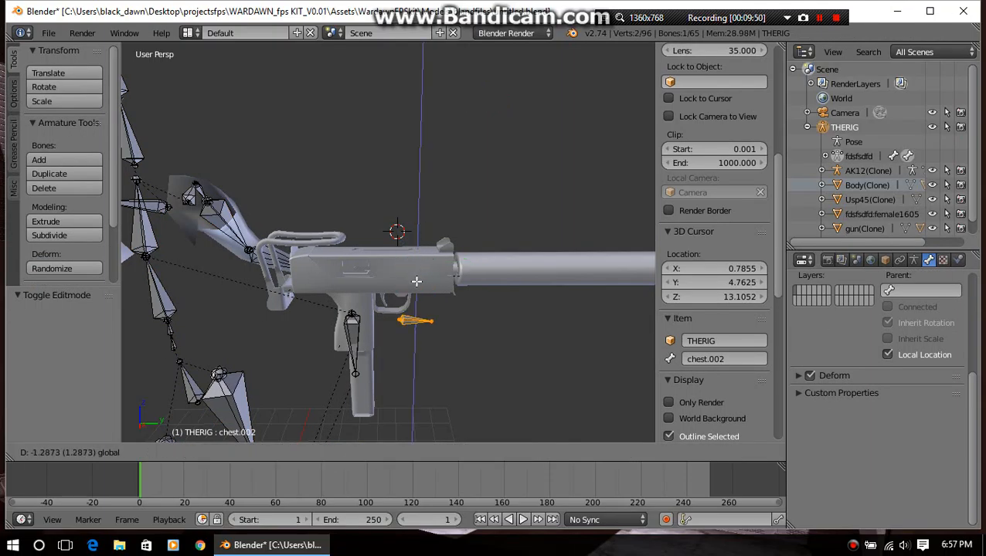
left_click(419, 287)
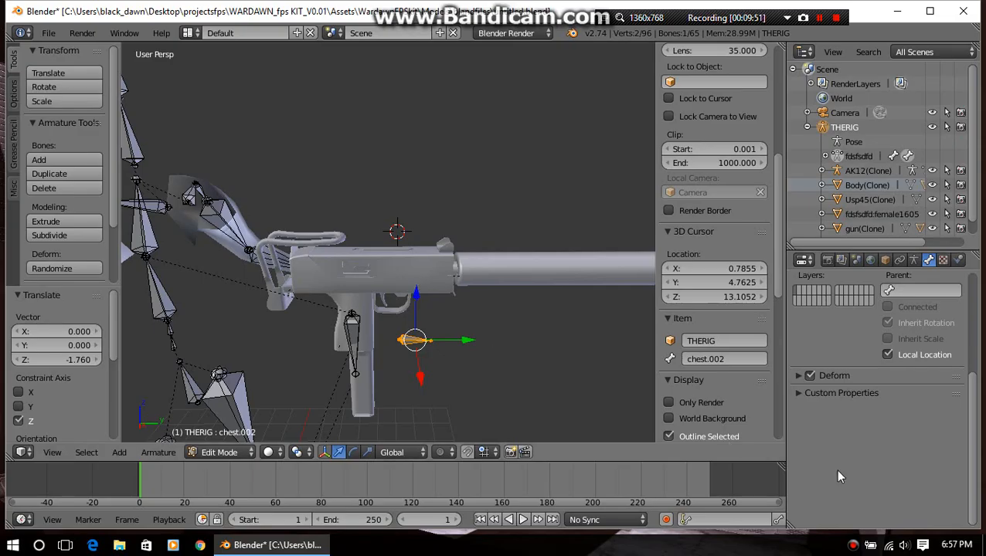
Turn off Deform and Local Location for the bone chest.002, checking its placement in Object Mode after each change
left_click(810, 376)
key("Tab")
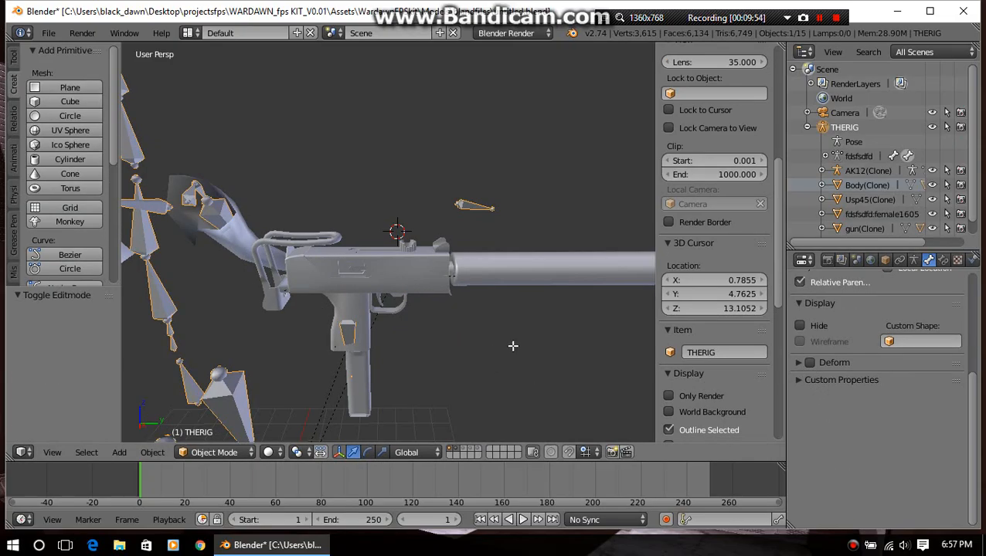
key("Tab")
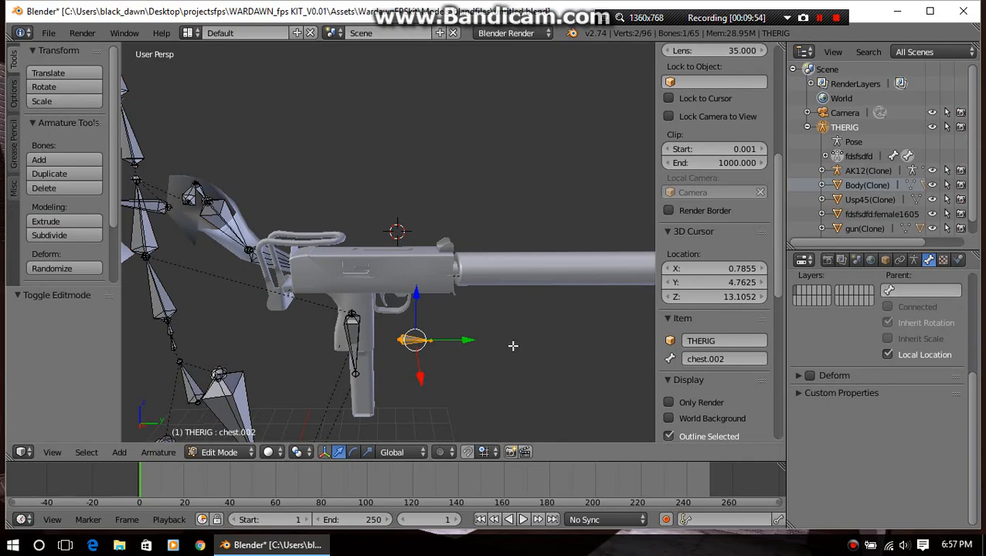
left_click(888, 355)
key("Tab")
key("Tab")
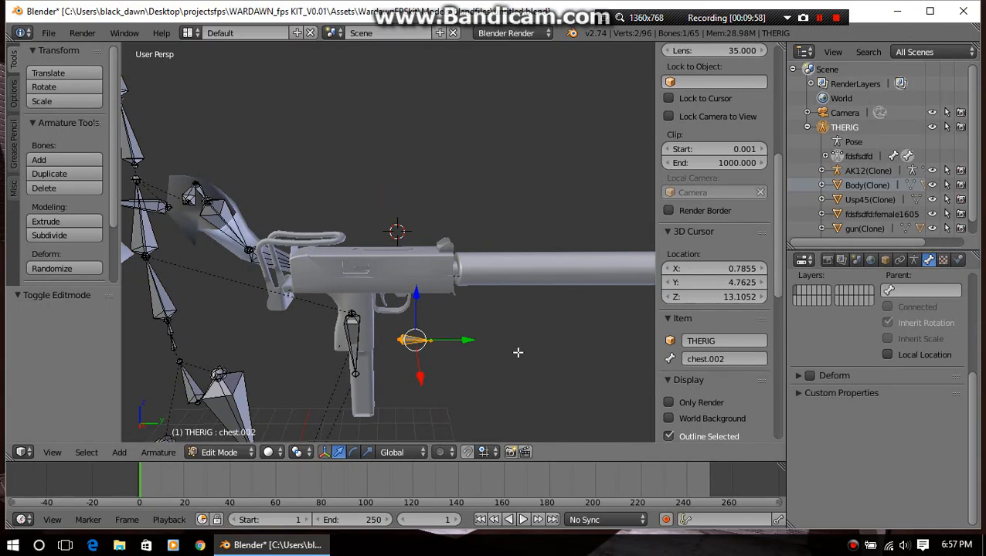